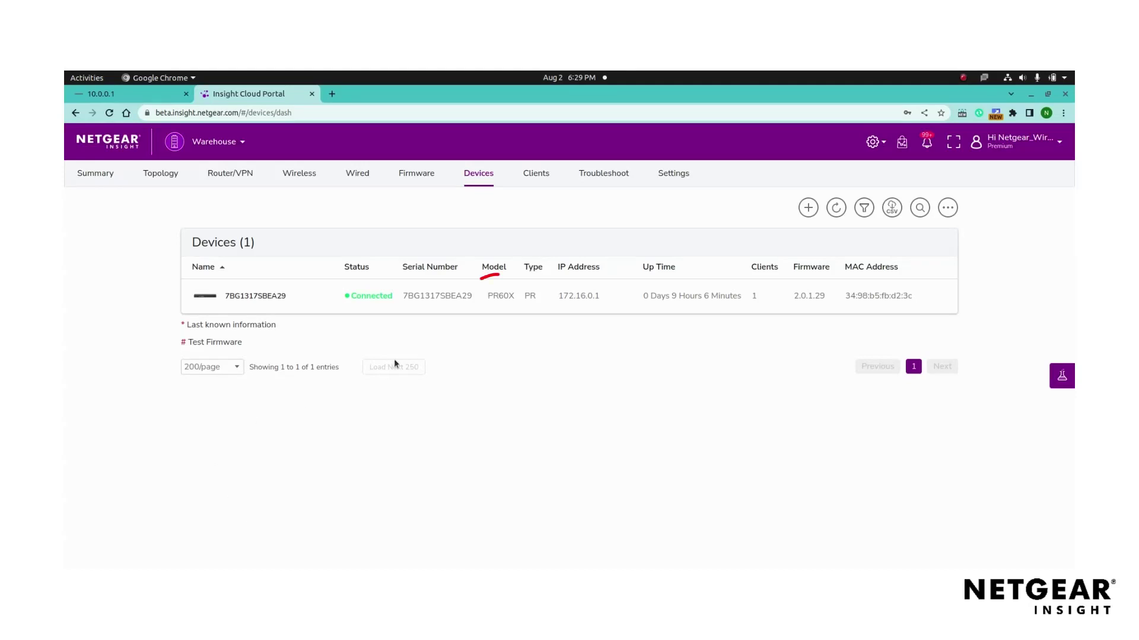
# - Open the PR60X router's device details and go to its IPSec settings
pyautogui.doubleClick(500, 296)
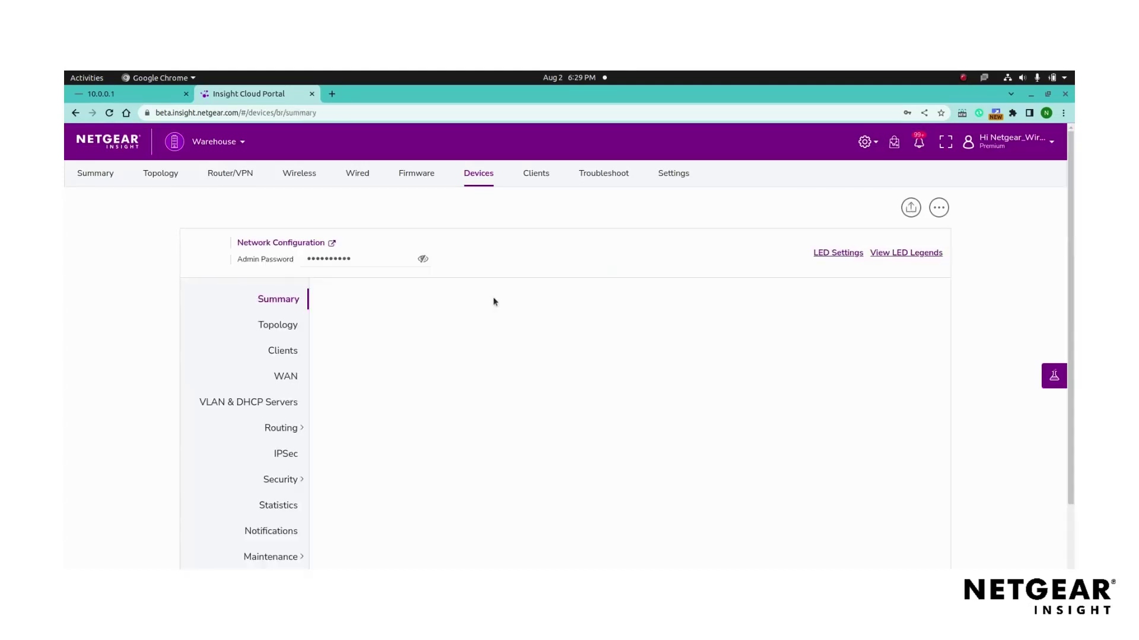
pyautogui.scroll(-1, 481, 355)
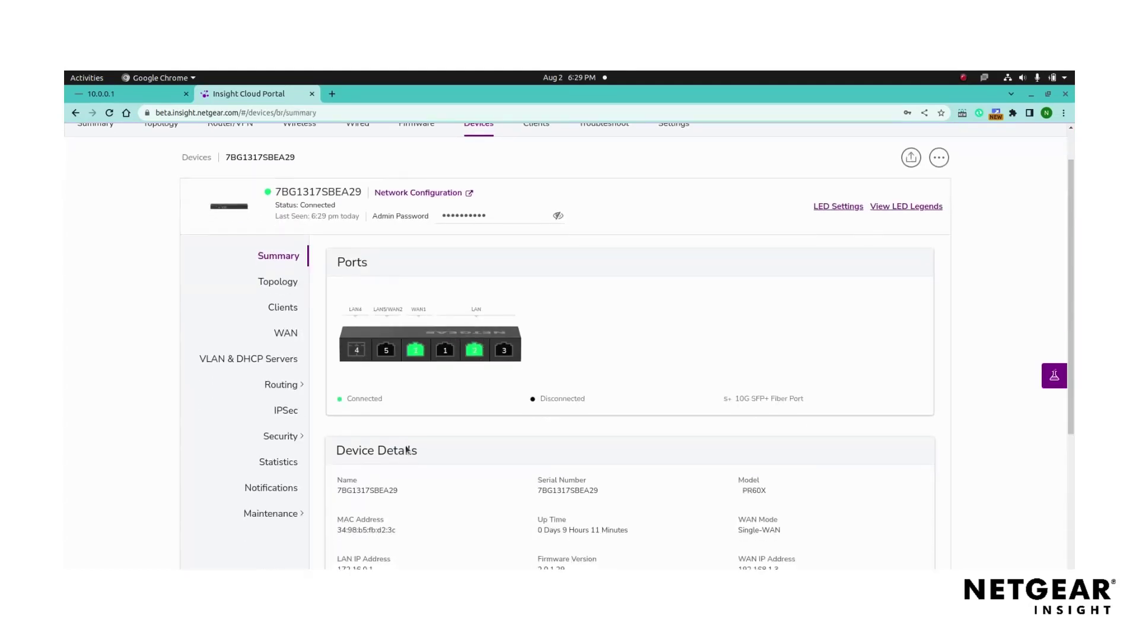
pyautogui.click(286, 411)
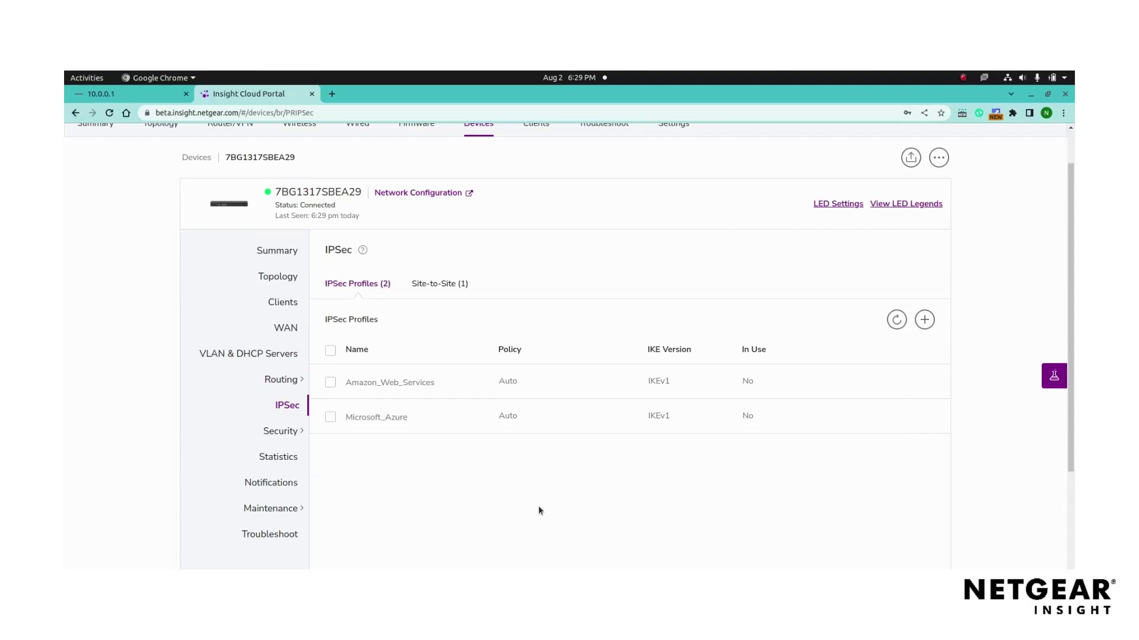
# - Start a new IPSec profile named NTGU on IKEv2, keeping Phase I DH Group2 - 1024bits
pyautogui.click(924, 319)
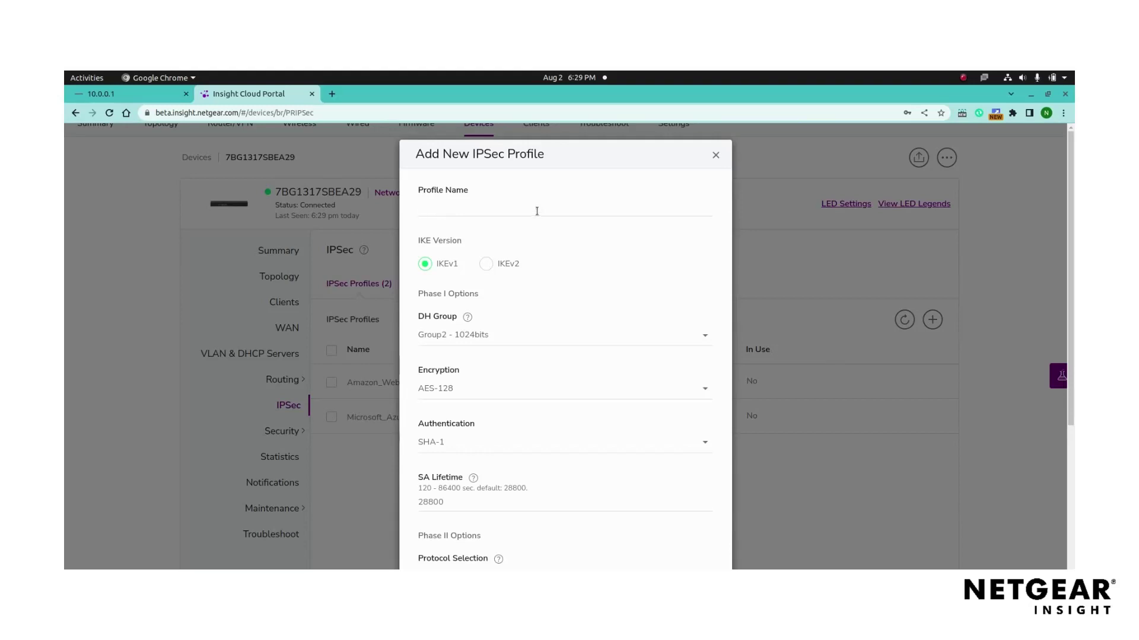
pyautogui.write('NTGU')
pyautogui.scroll(-1, 566, 271)
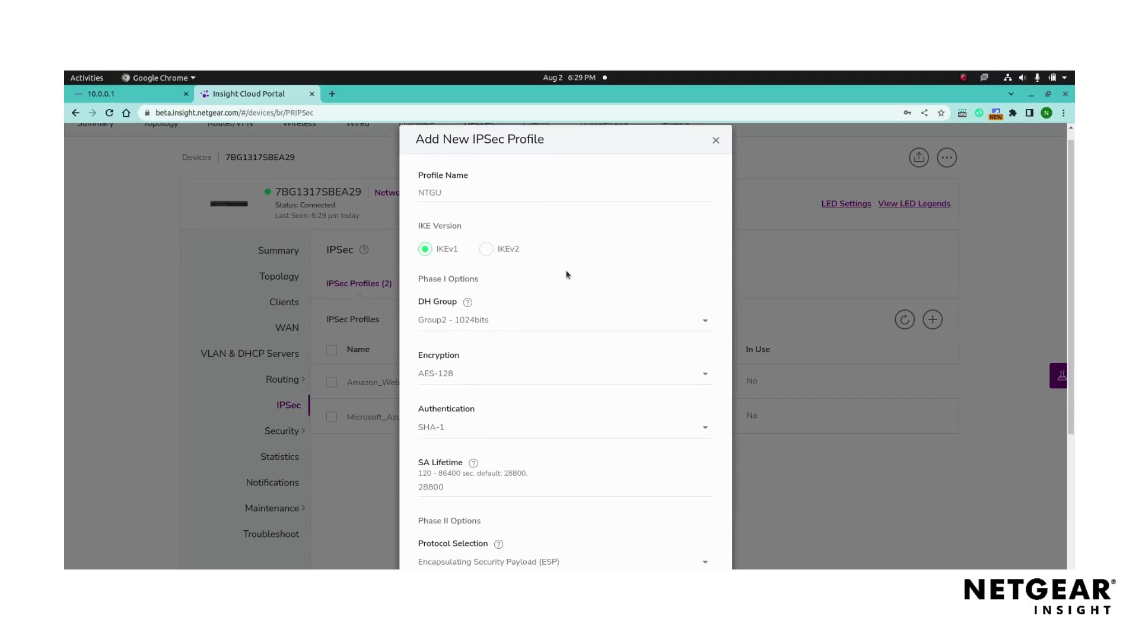
pyautogui.click(487, 248)
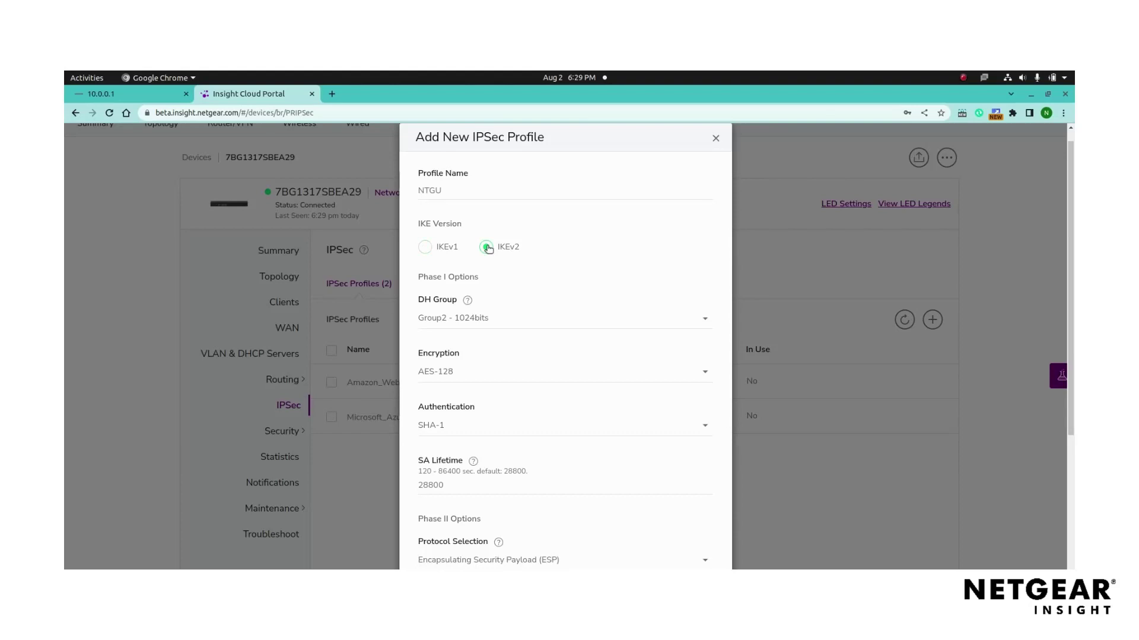
pyautogui.click(543, 324)
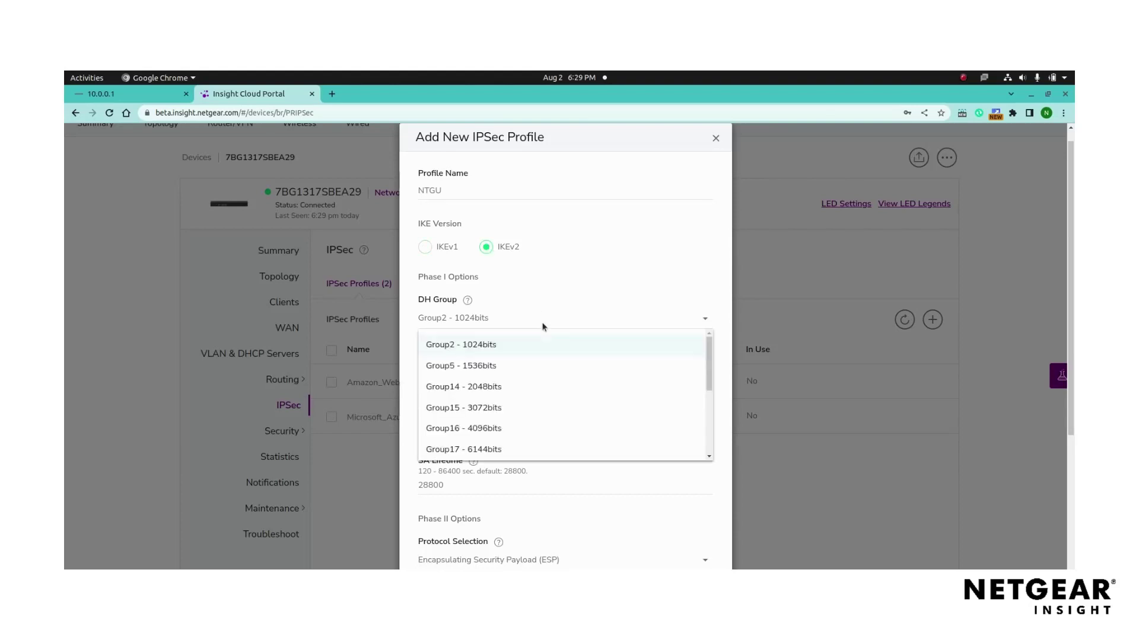
pyautogui.click(544, 325)
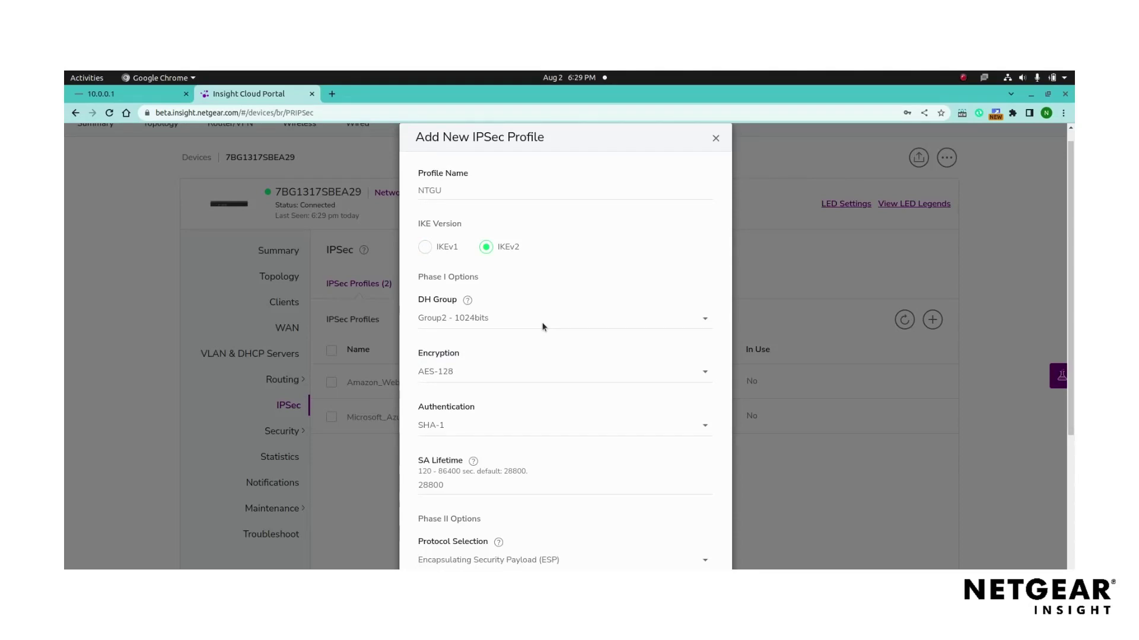
pyautogui.scroll(-1, 543, 325)
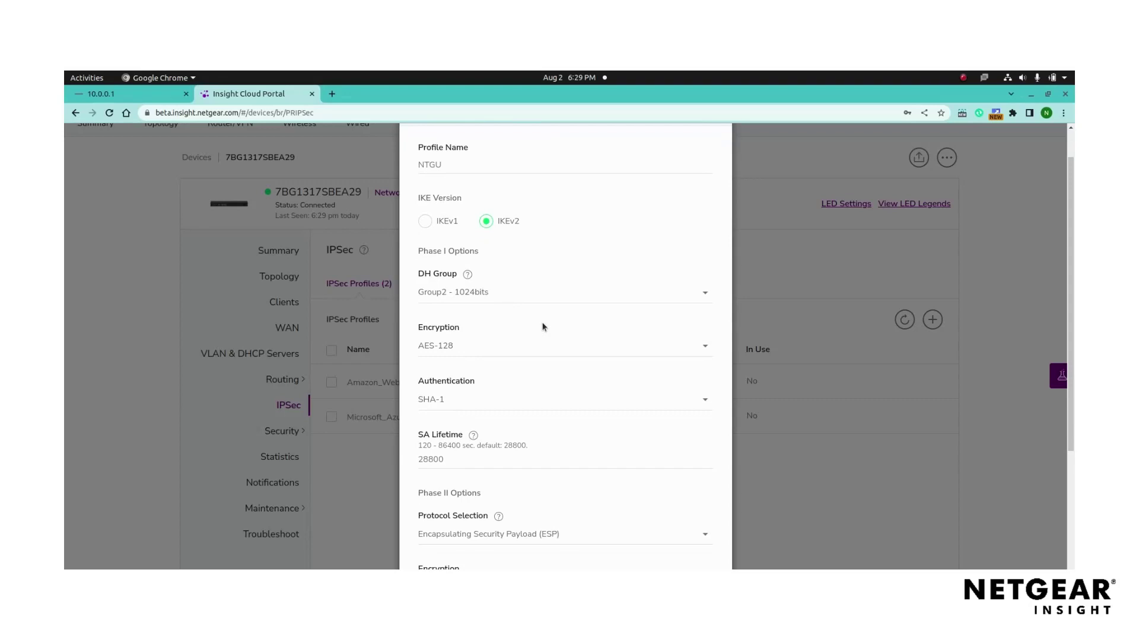
pyautogui.click(606, 347)
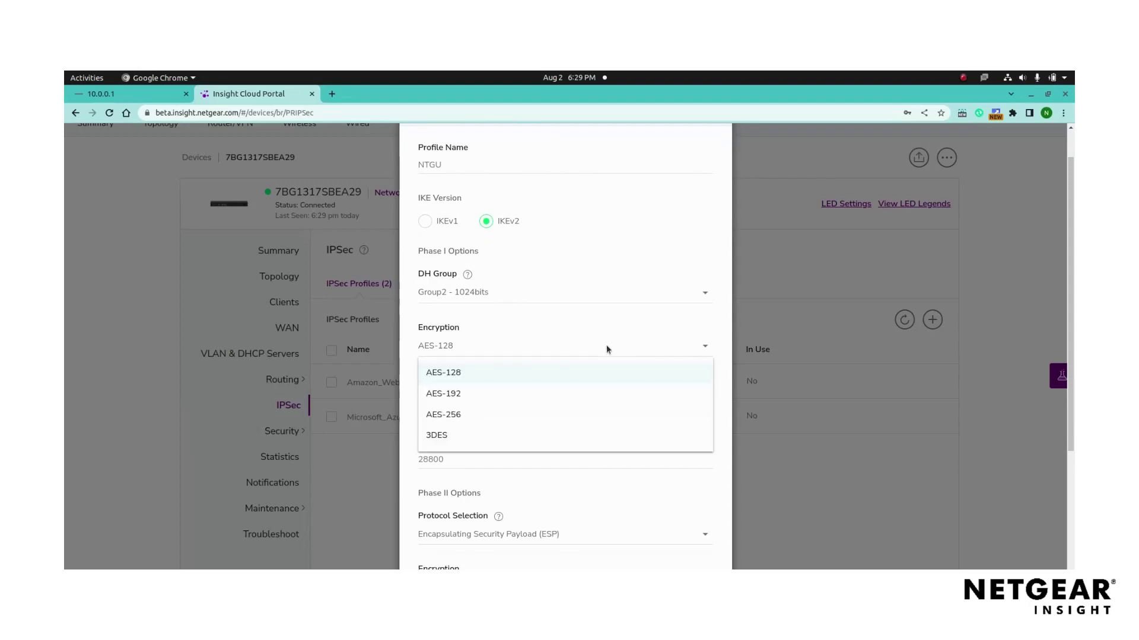
pyautogui.click(606, 344)
pyautogui.scroll(-1, 658, 311)
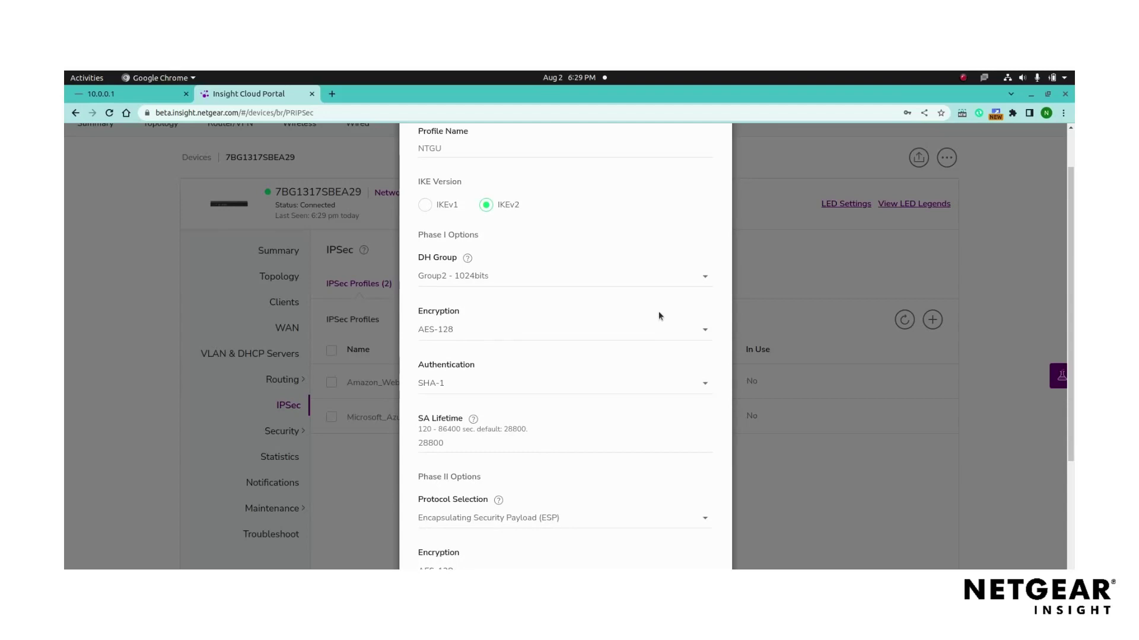
pyautogui.click(613, 365)
pyautogui.click(614, 365)
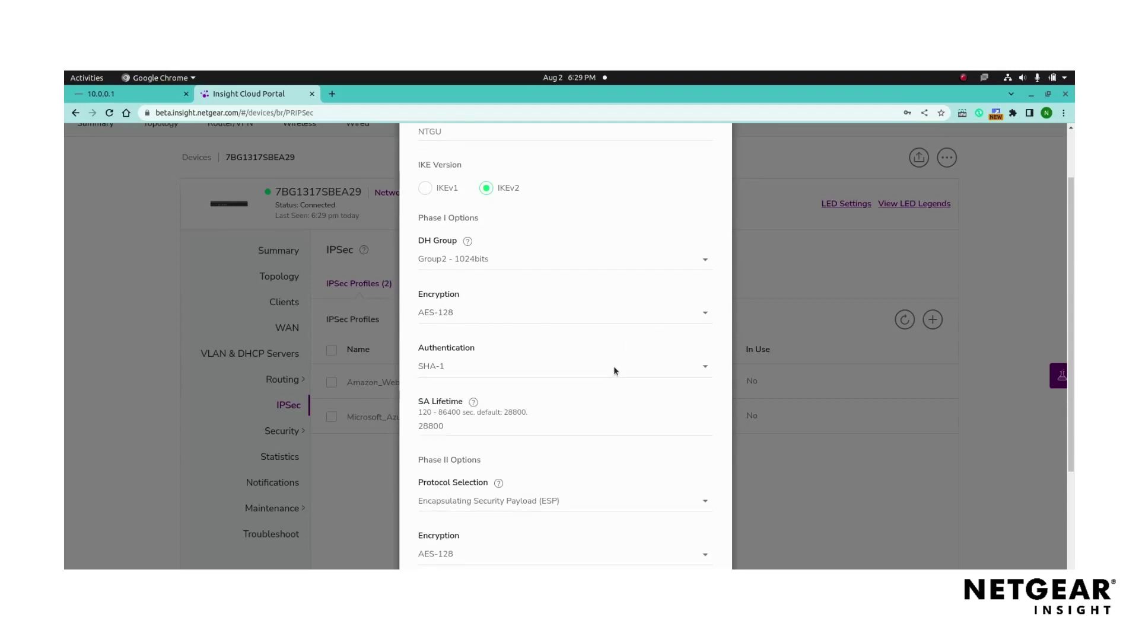
pyautogui.scroll(-1, 613, 365)
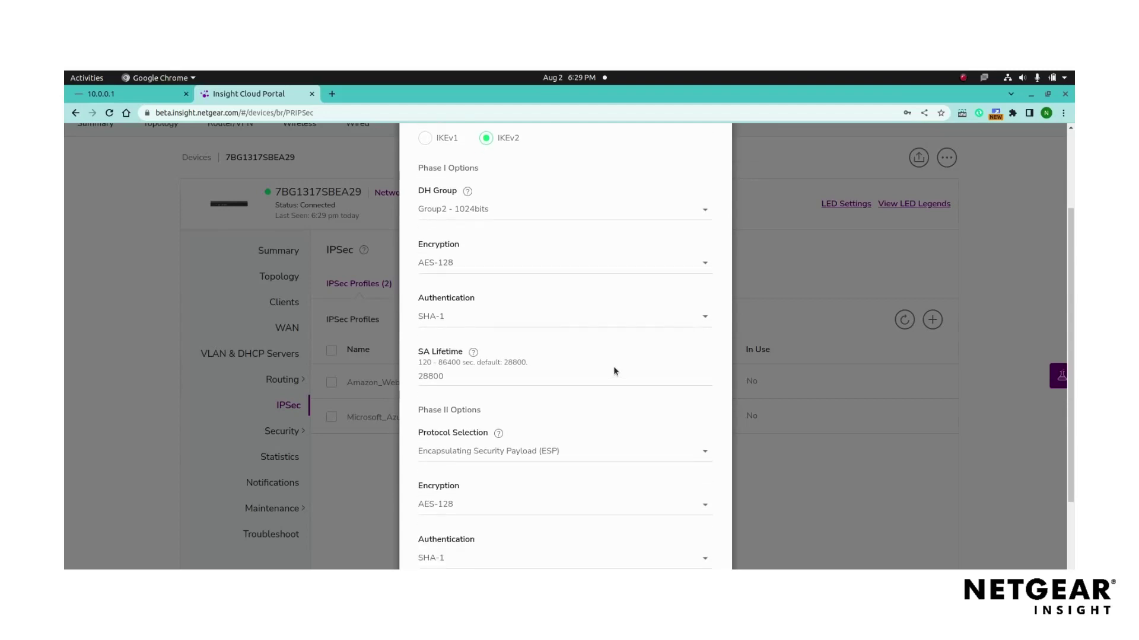
pyautogui.scroll(-1, 613, 368)
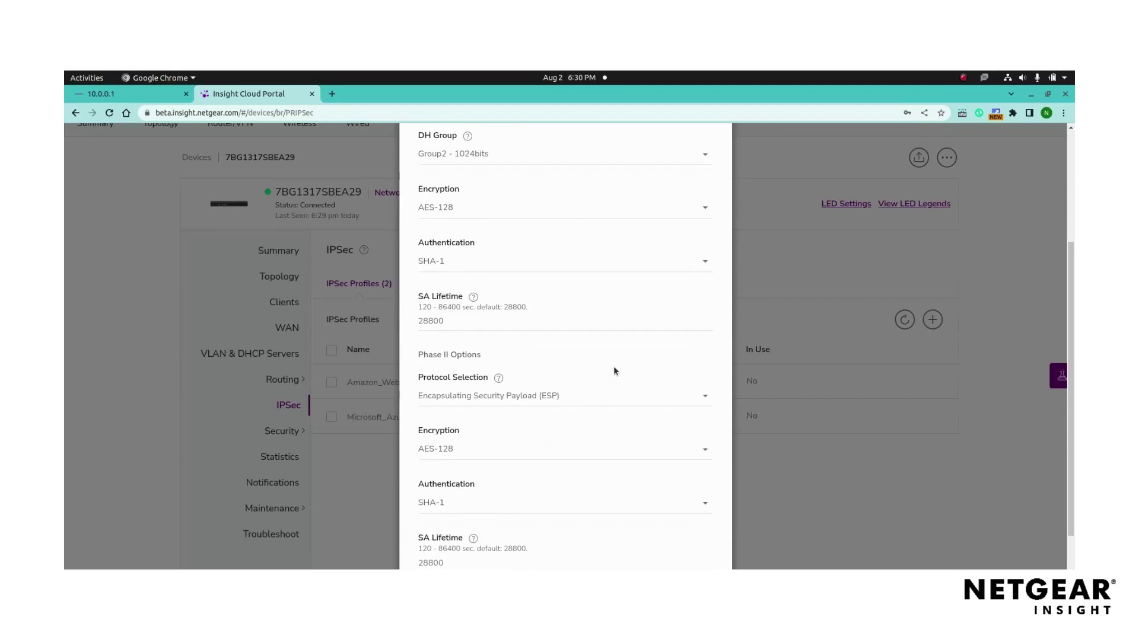
pyautogui.doubleClick(527, 323)
pyautogui.click(527, 323)
# - Keep the Phase II defaults: ESP protocol, AES-128 encryption and 28800 SA lifetime
pyautogui.scroll(-1, 621, 389)
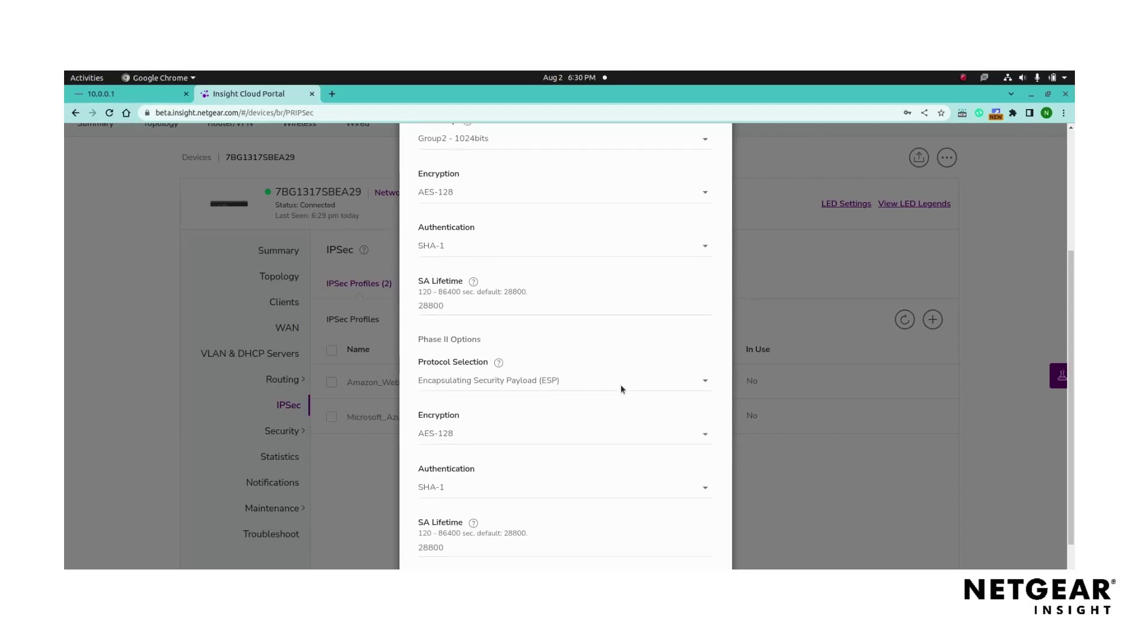
pyautogui.scroll(-1, 621, 389)
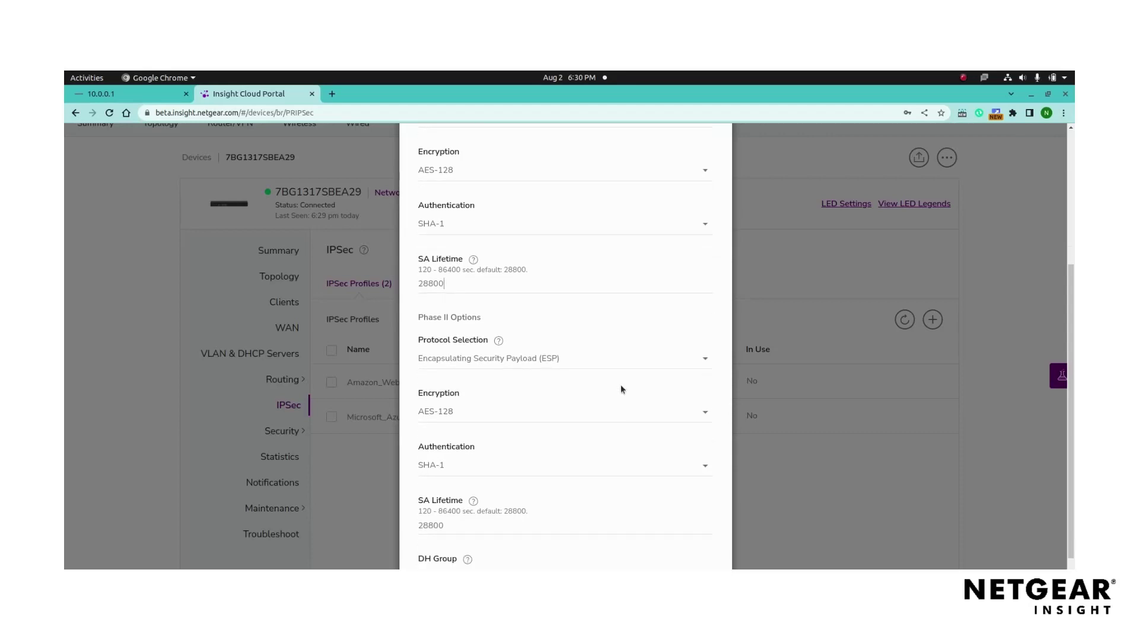
pyautogui.click(629, 355)
pyautogui.click(629, 355)
pyautogui.scroll(-1, 630, 356)
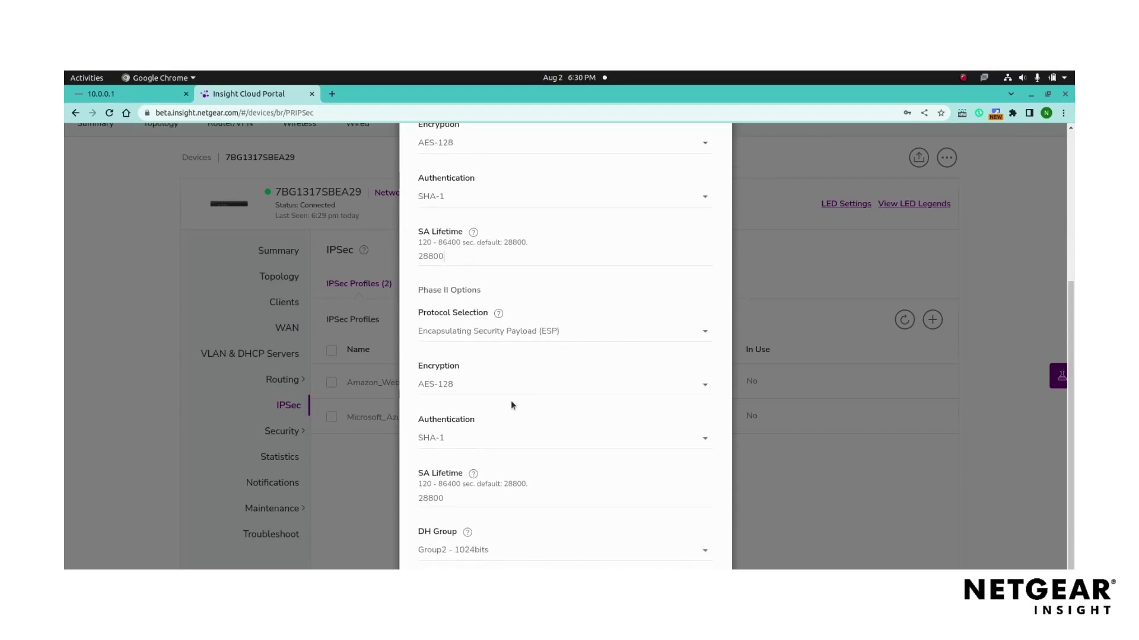
pyautogui.click(634, 389)
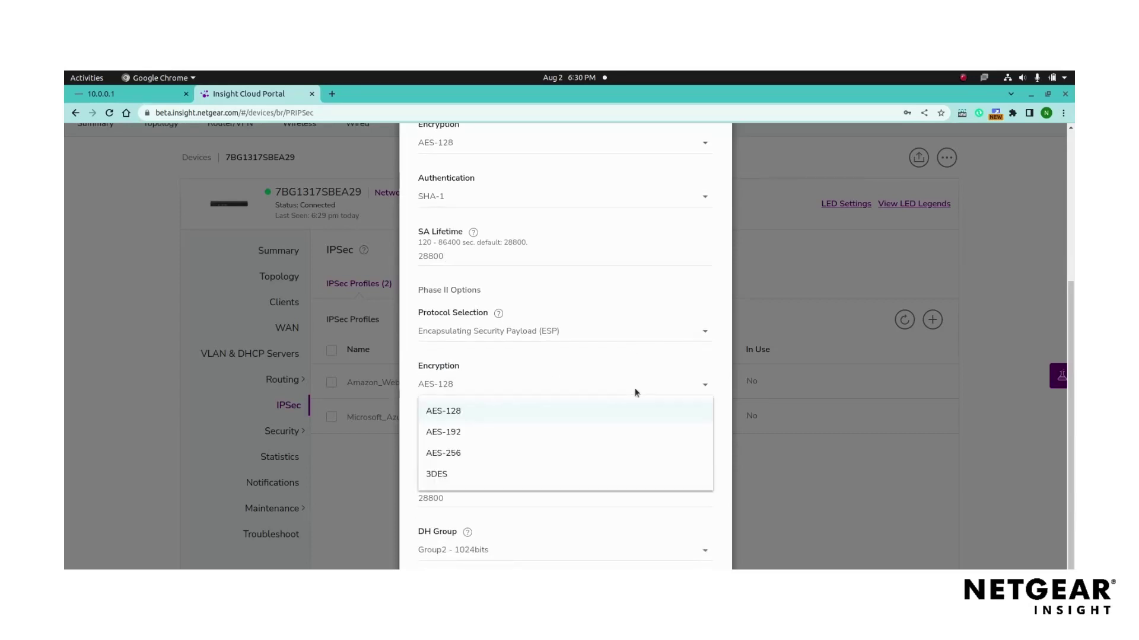
pyautogui.click(634, 388)
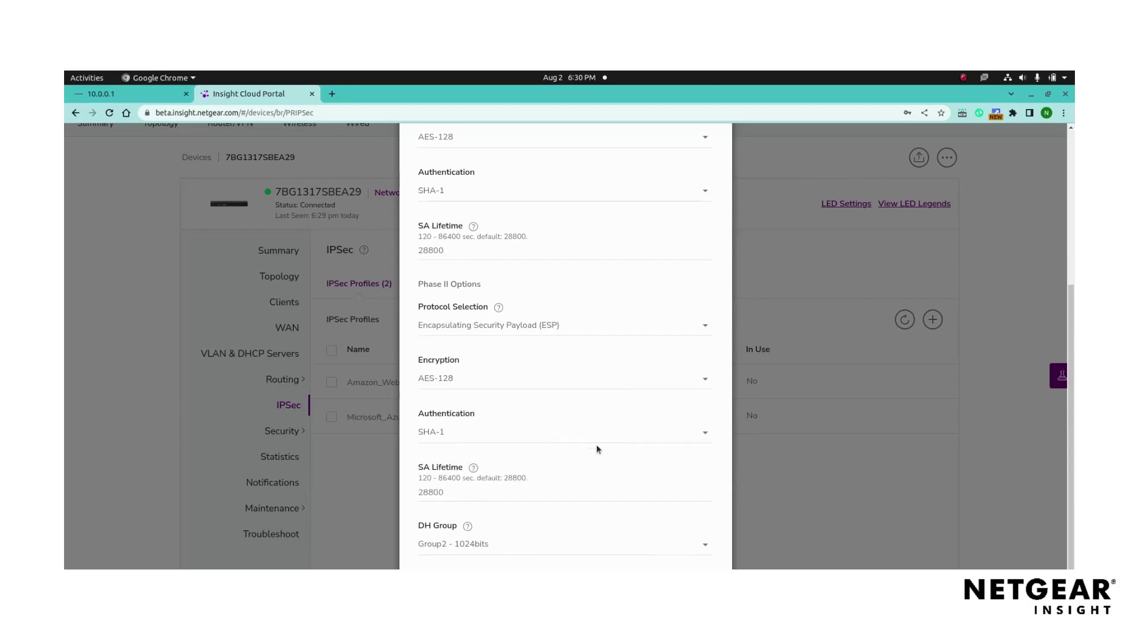
pyautogui.scroll(-1, 598, 449)
pyautogui.click(593, 474)
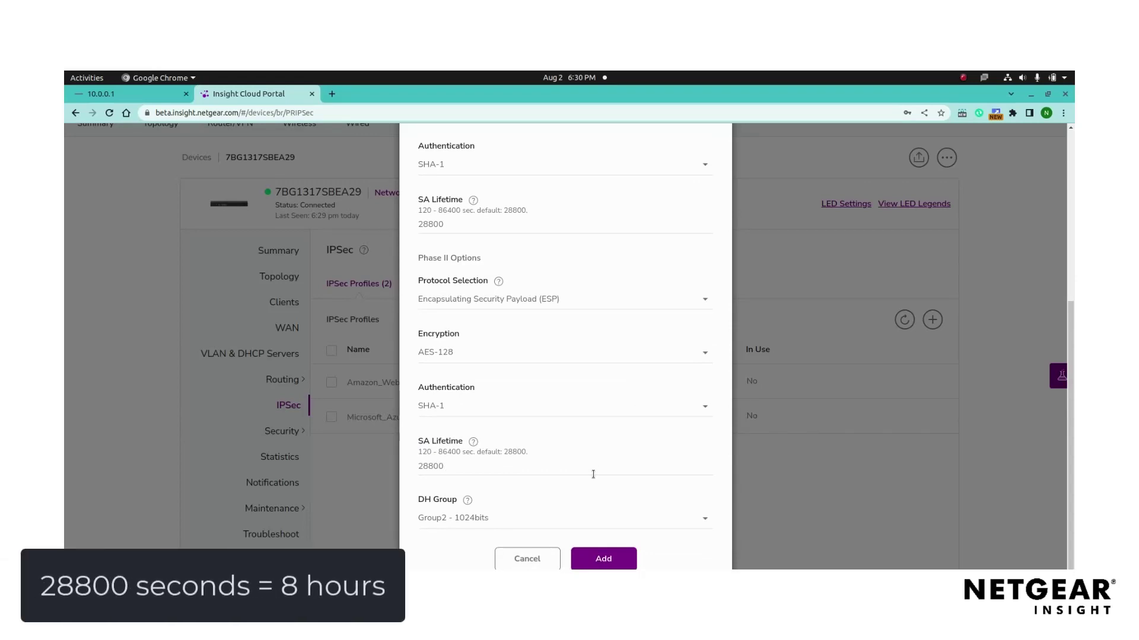
# - Set the Phase II DH Group to Group5 - 1536bits
pyautogui.click(674, 517)
pyautogui.click(674, 517)
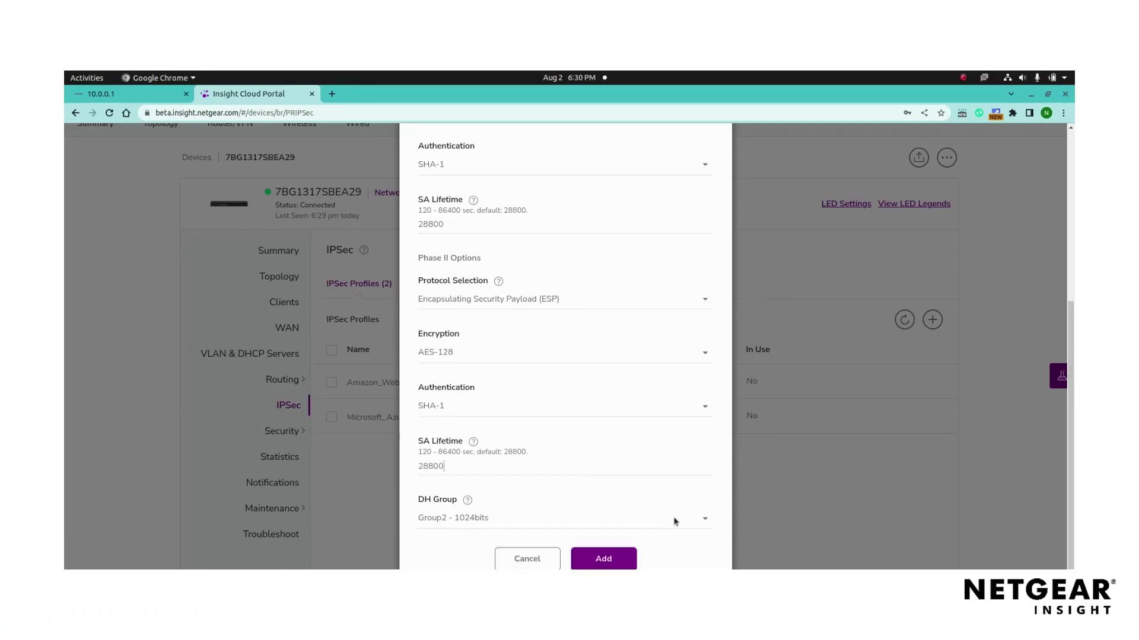
pyautogui.click(674, 517)
pyautogui.click(593, 561)
# - Confirm Phase II DH Group5 - 1536bits and add the NTGU profile
pyautogui.click(583, 522)
pyautogui.click(583, 522)
pyautogui.click(606, 562)
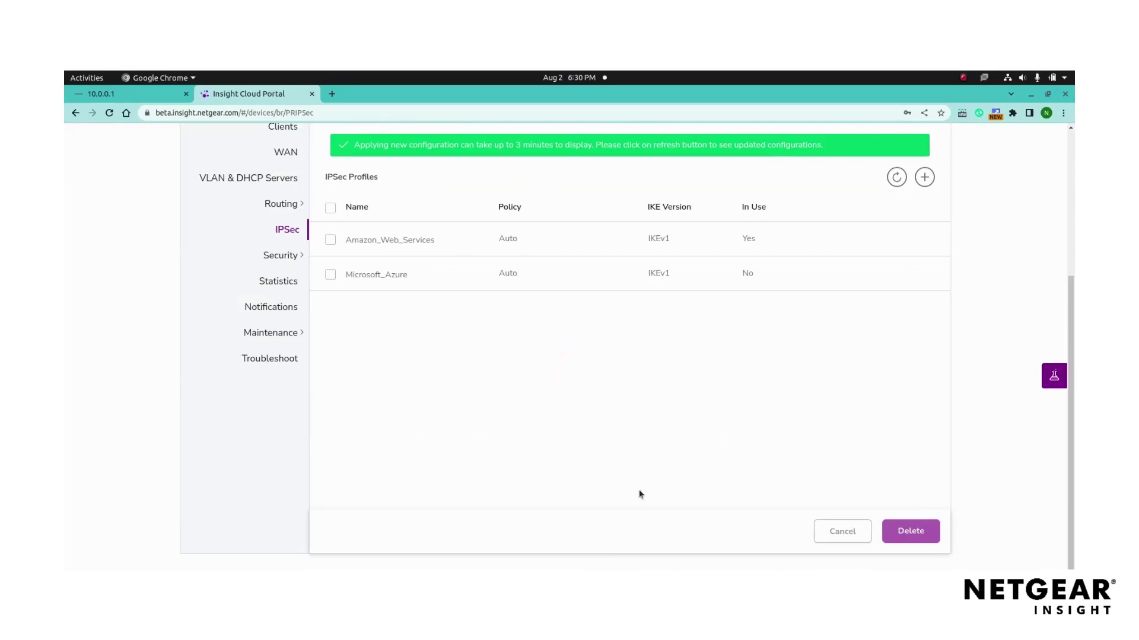
pyautogui.scroll(5, 679, 433)
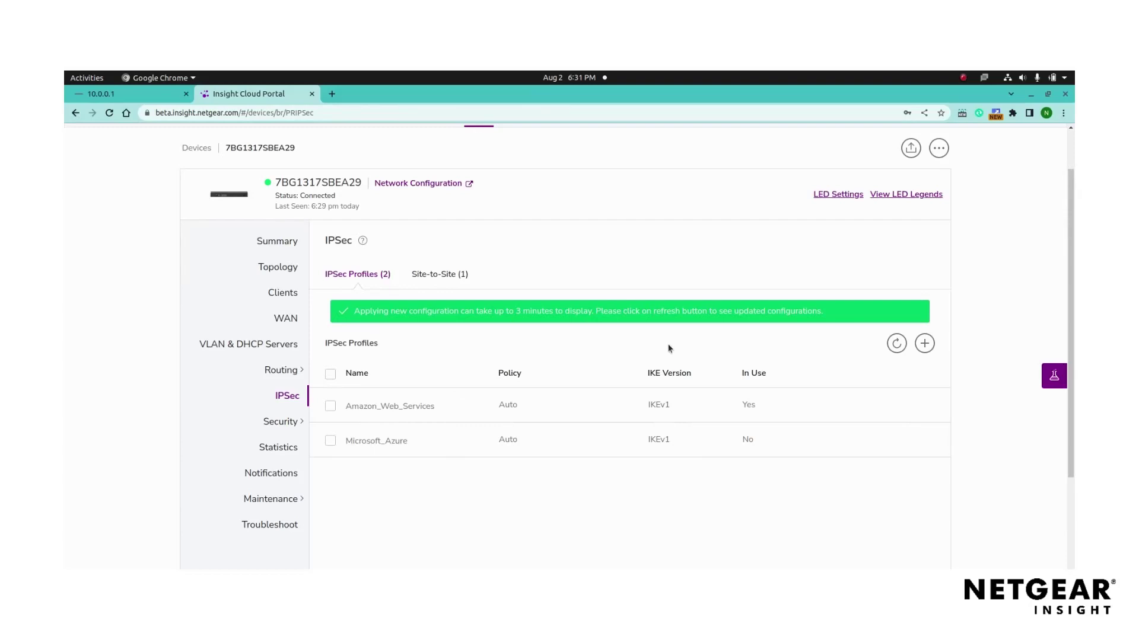
# - Start a site-to-site connection named Test using Amazon_Web_Services on wan1
pyautogui.click(454, 275)
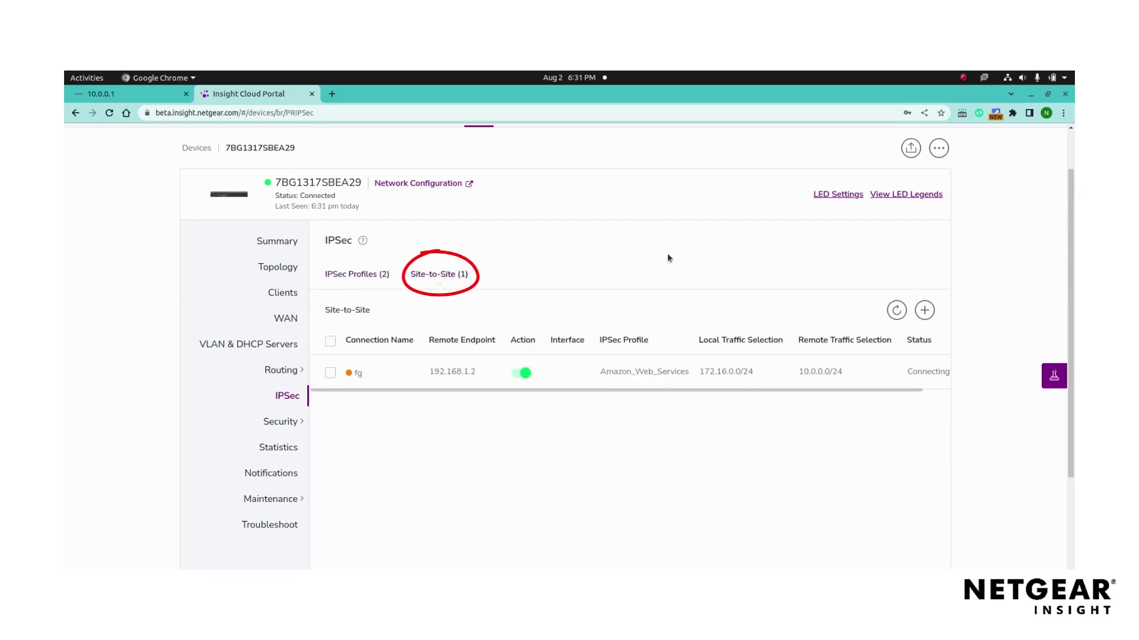
pyautogui.click(924, 310)
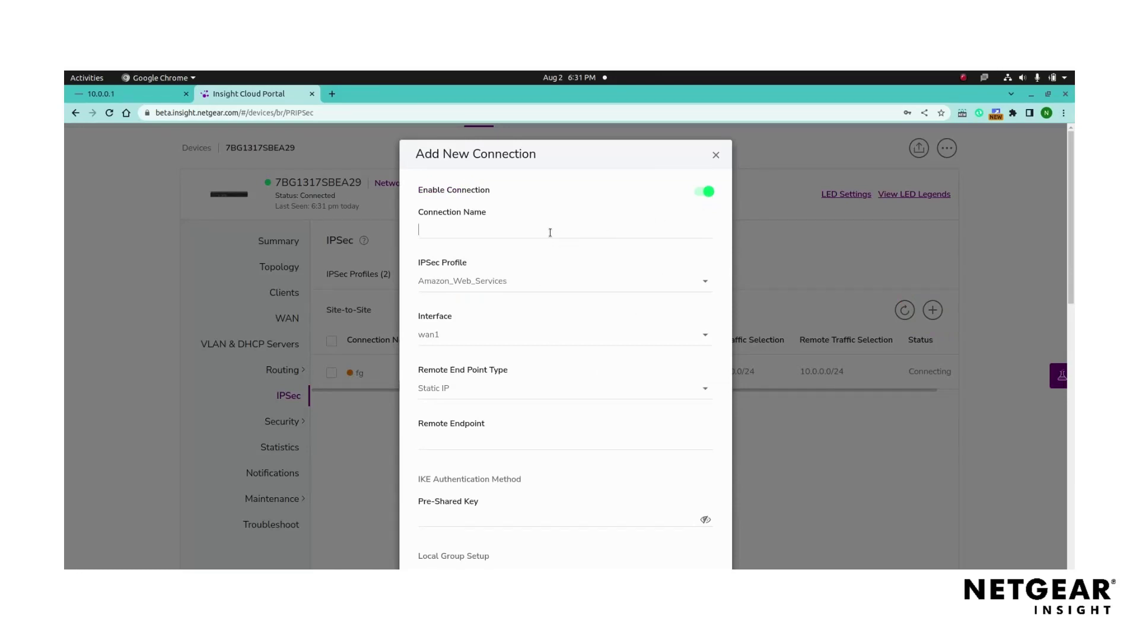
pyautogui.write('Test')
pyautogui.click(679, 280)
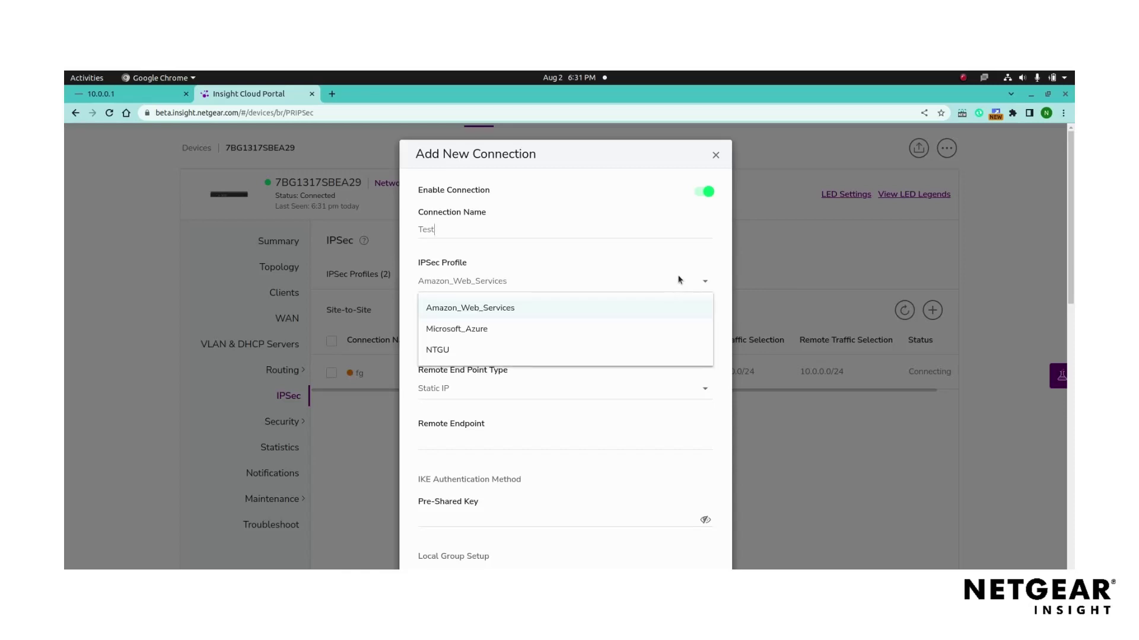
pyautogui.click(679, 280)
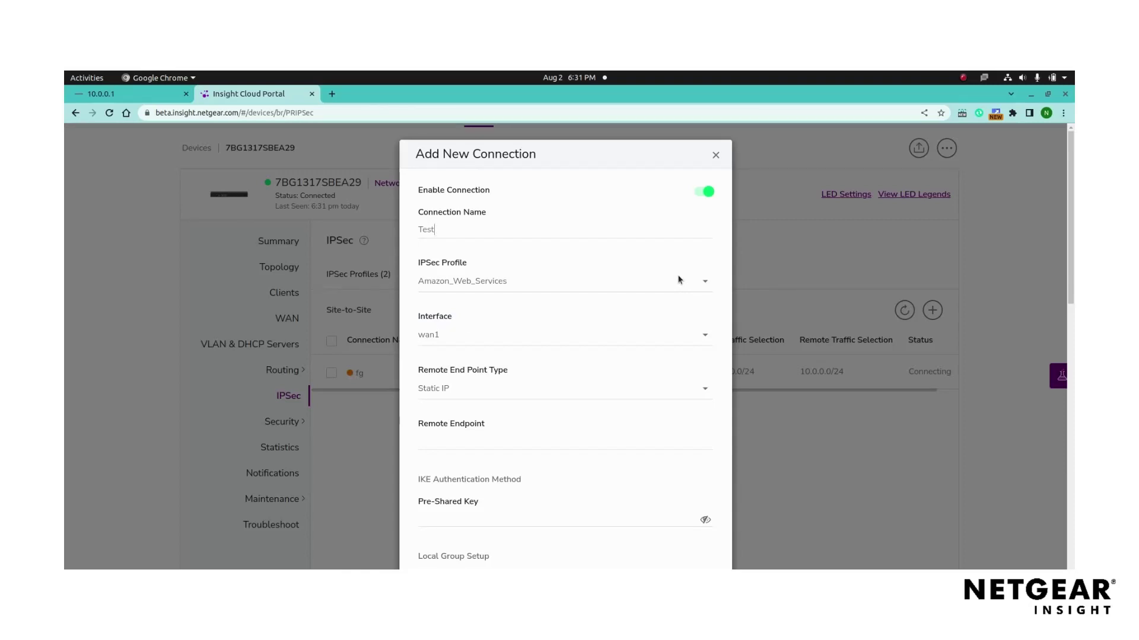
pyautogui.scroll(-1, 679, 280)
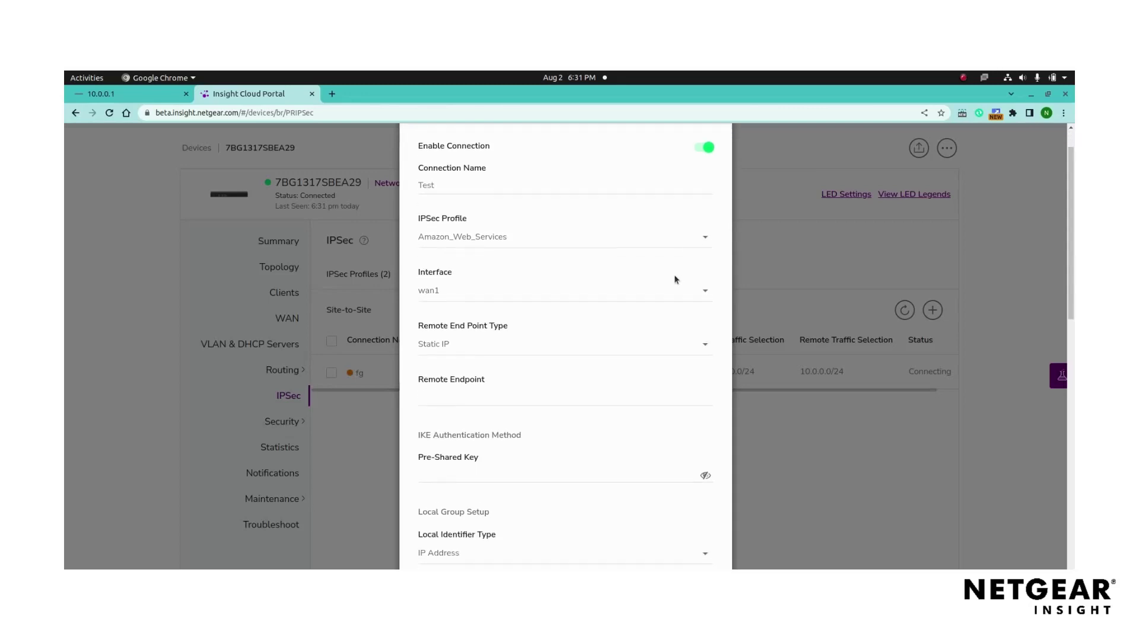
pyautogui.click(611, 289)
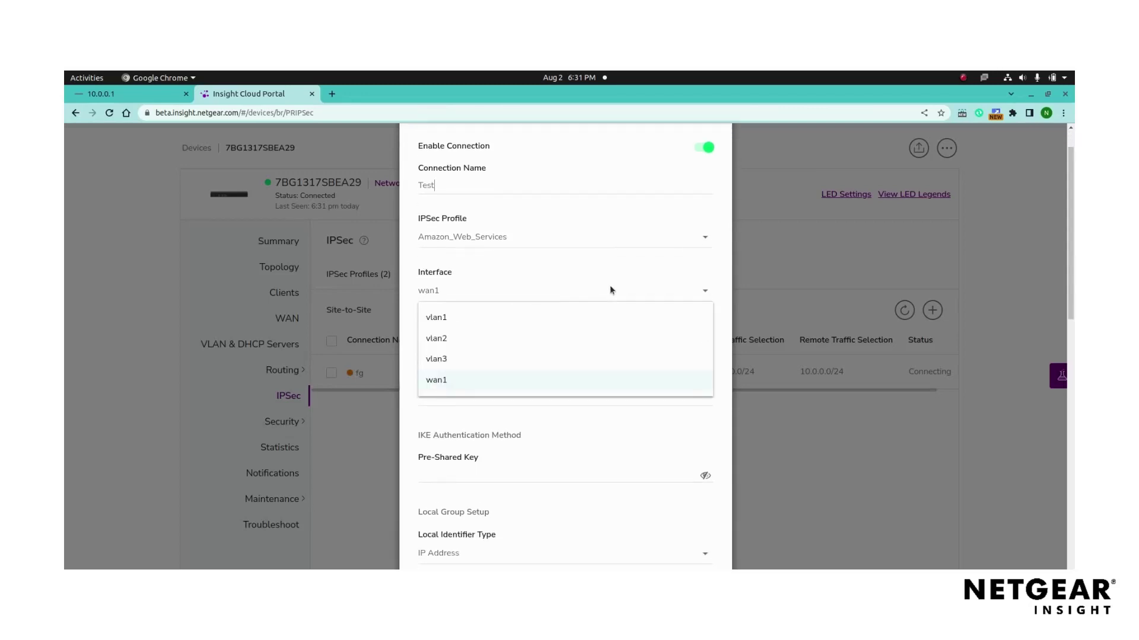
pyautogui.click(610, 289)
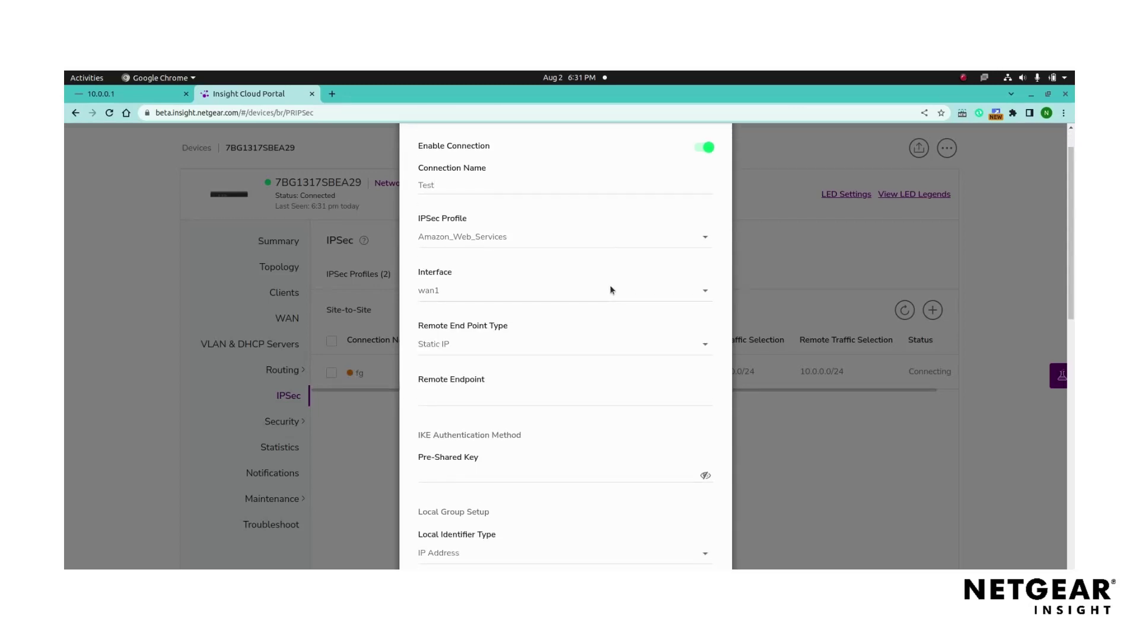
# - Set a Static IP remote endpoint of 192.168.1.2 and enter the pre-shared key
pyautogui.scroll(-1, 610, 289)
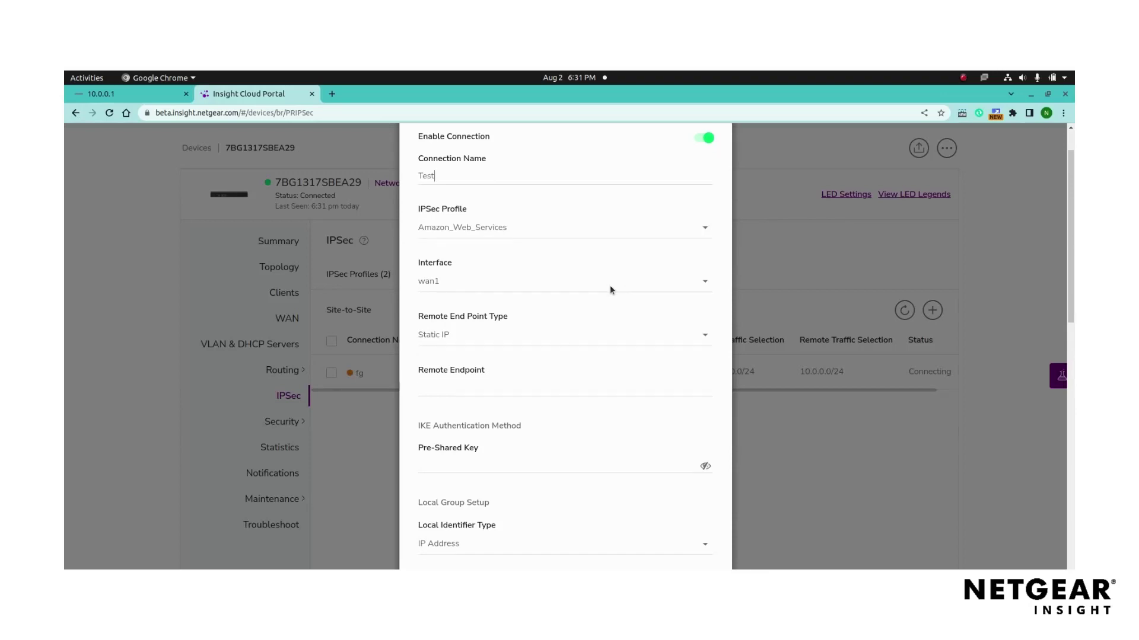
pyautogui.click(591, 297)
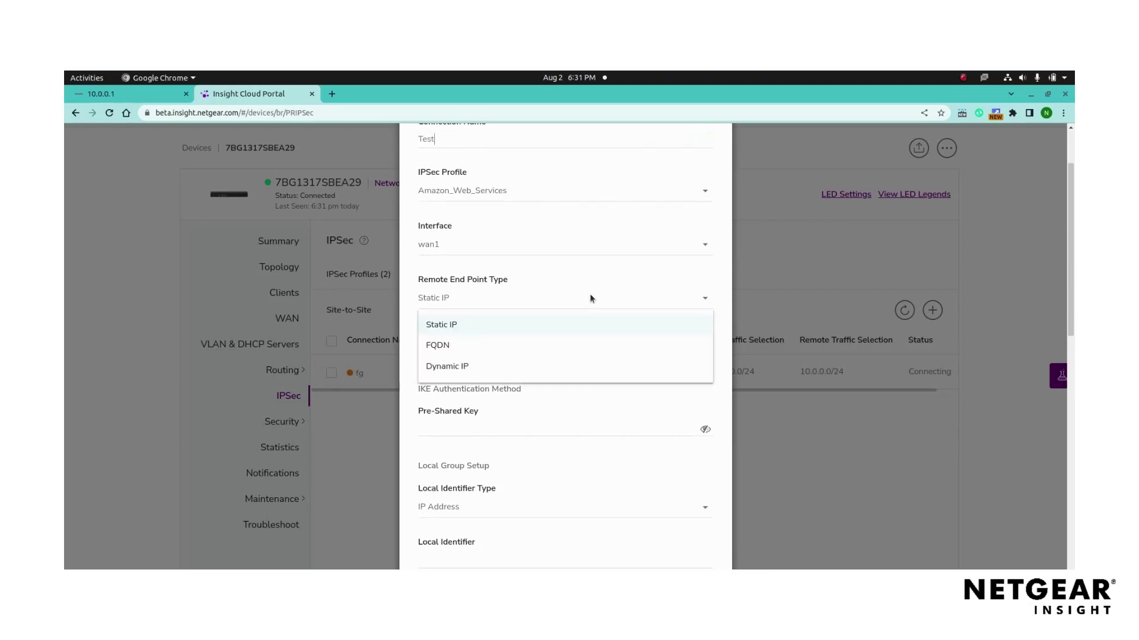
pyautogui.click(591, 298)
pyautogui.click(534, 350)
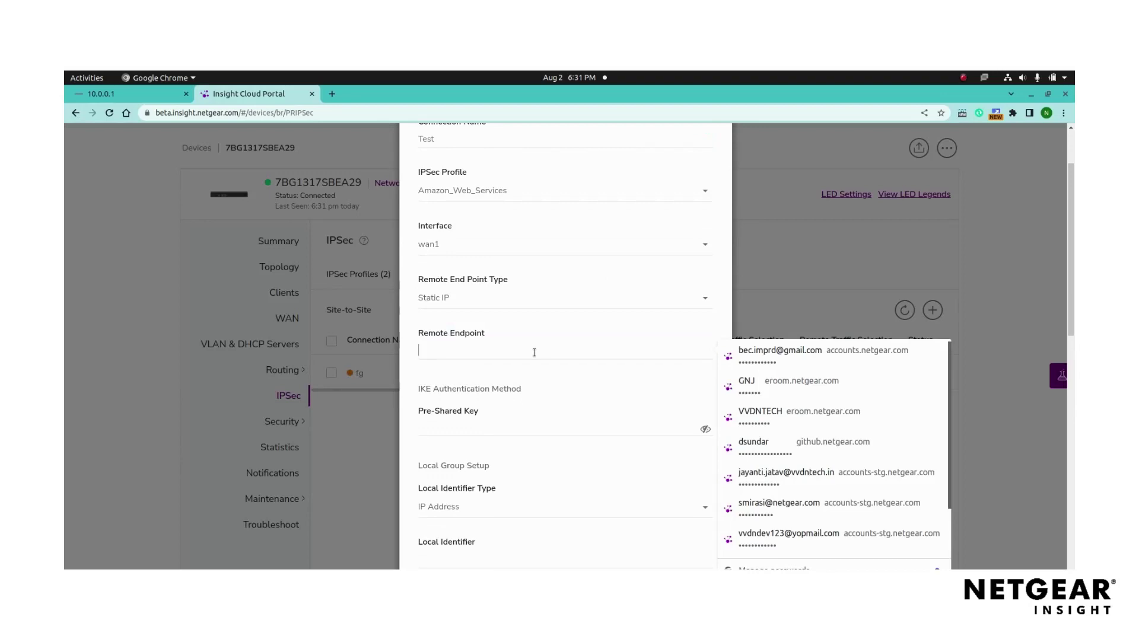
pyautogui.write('192.168')
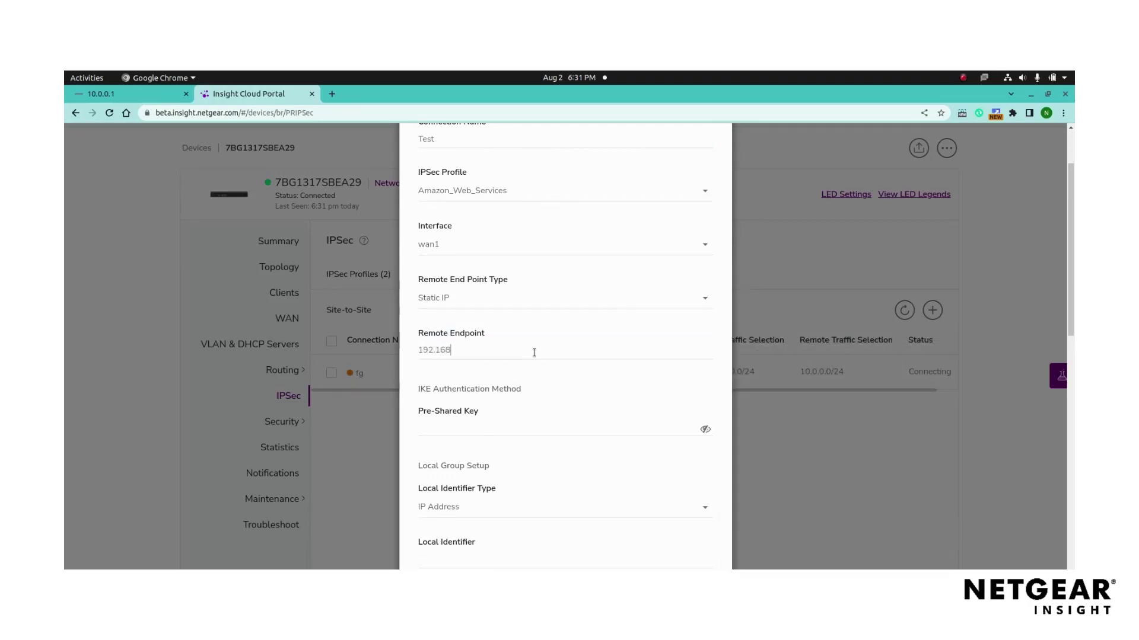
pyautogui.write('.1.2')
pyautogui.scroll(-1, 534, 352)
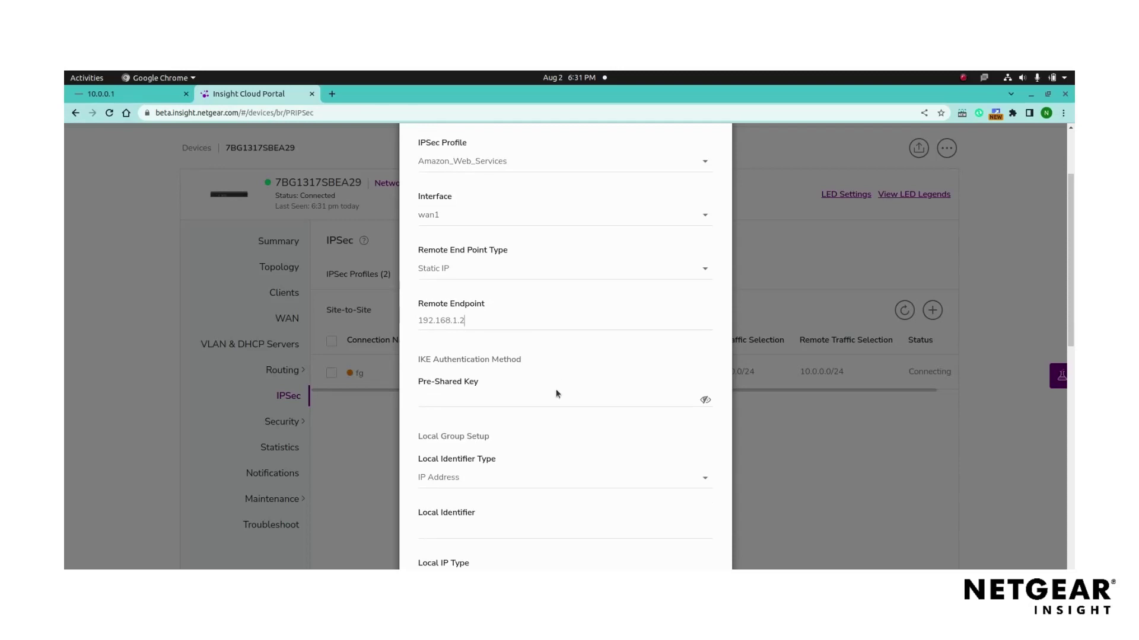
pyautogui.click(518, 403)
pyautogui.write('1234567890123')
pyautogui.scroll(-2, 585, 378)
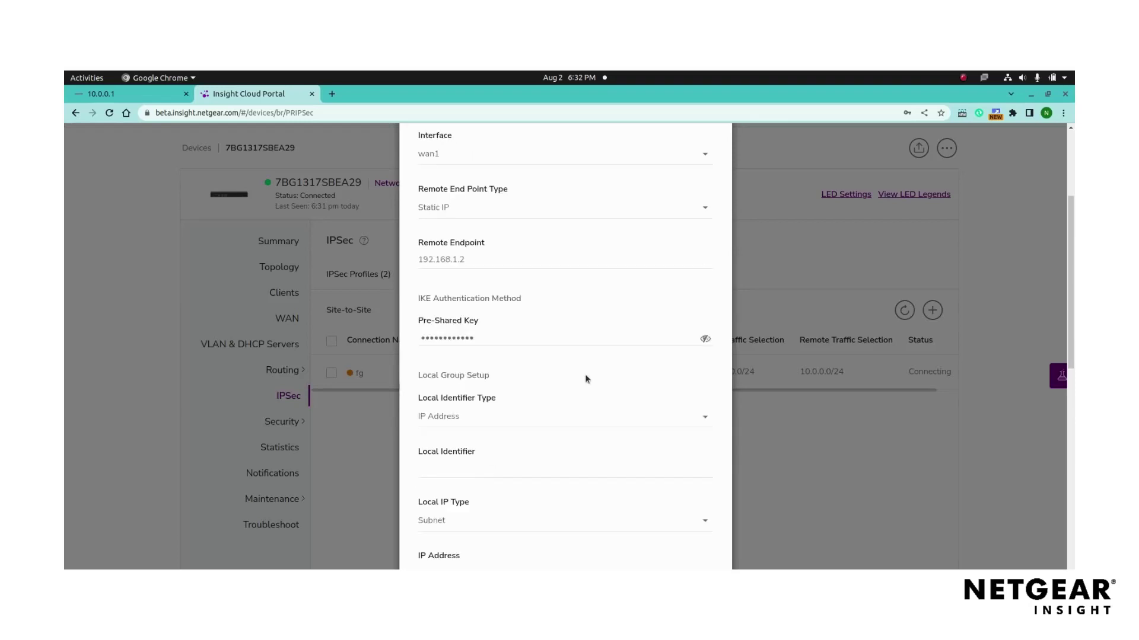
# - Use Local WAN IP as local identifier, with local subnet 172.16.0.0/255.255.255.0
pyautogui.click(600, 418)
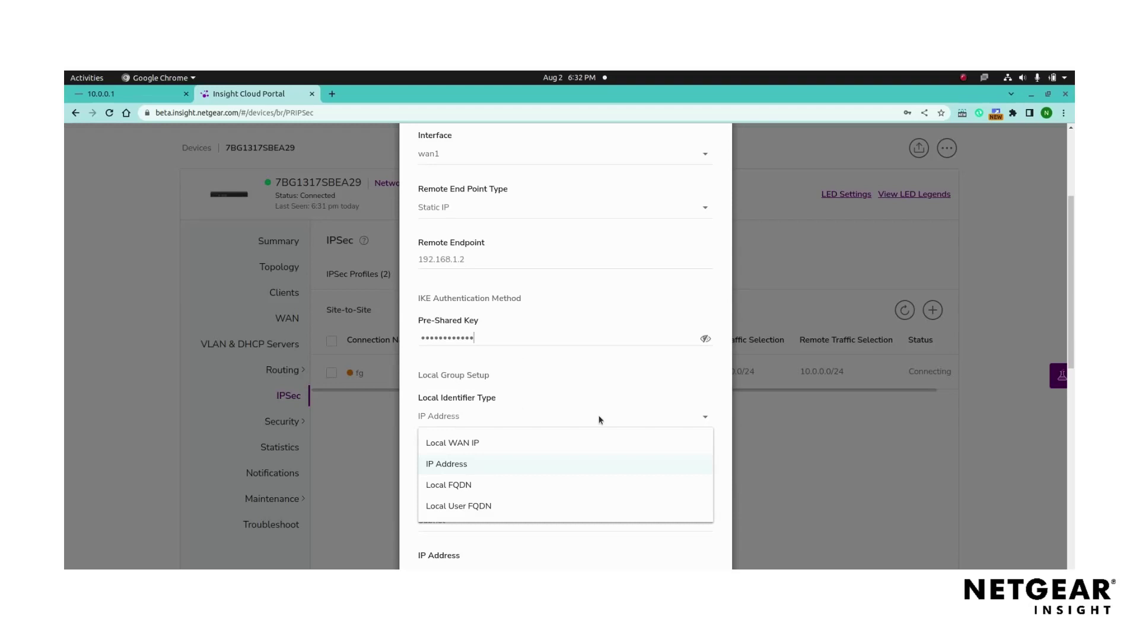
pyautogui.click(483, 443)
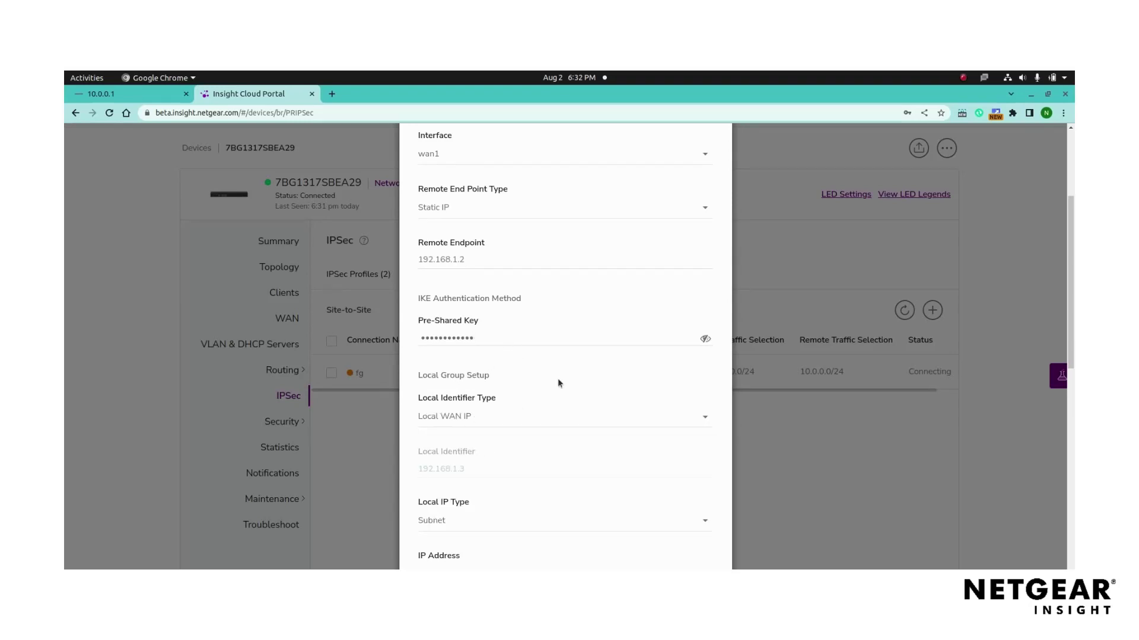
pyautogui.scroll(-1, 557, 383)
pyautogui.scroll(-4, 502, 453)
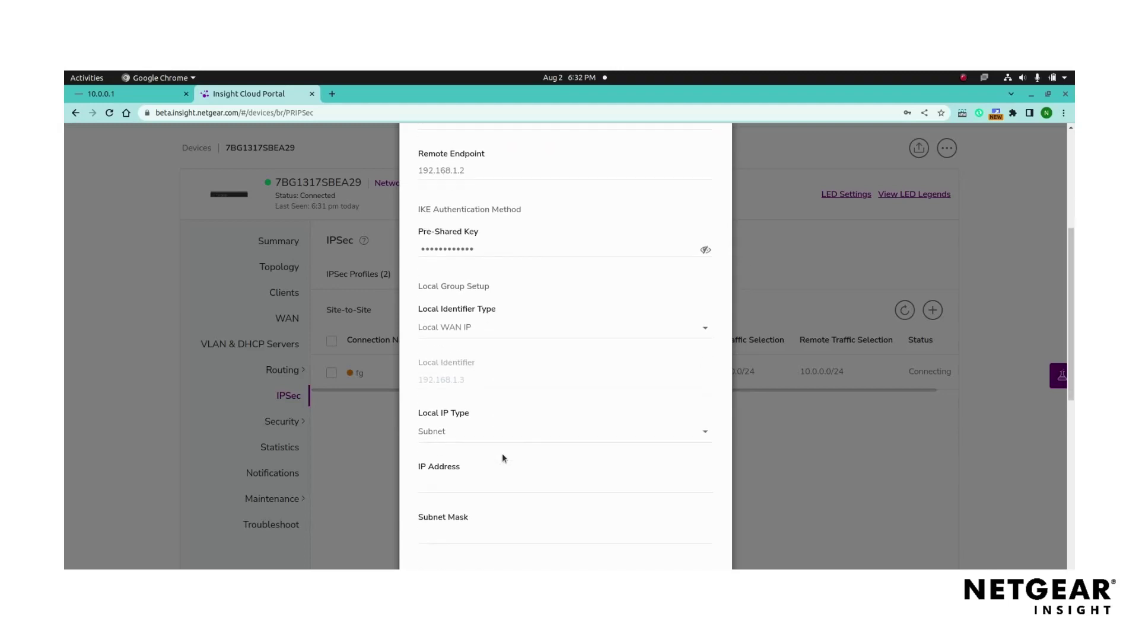
pyautogui.scroll(-1, 520, 391)
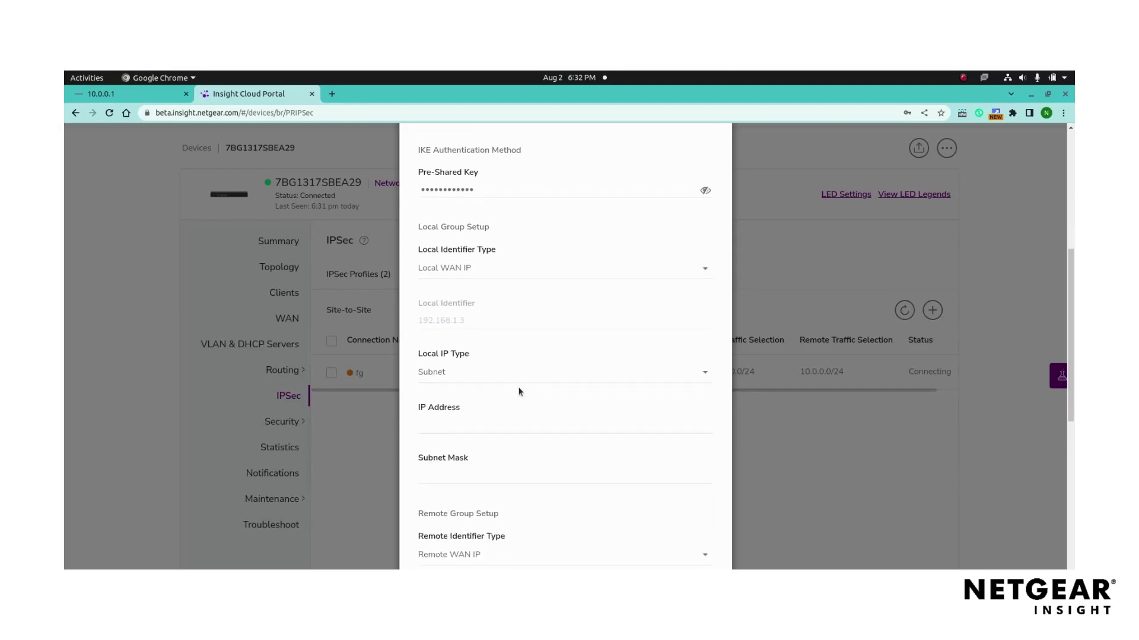
pyautogui.click(505, 371)
pyautogui.click(495, 390)
pyautogui.write('172.16.0.0')
pyautogui.click(465, 478)
pyautogui.write('255.255.255.0')
# - Set remote identifier 192.168.1.2 and remote subnet 10.0.0.0/255.255.255.0
pyautogui.scroll(-1, 532, 413)
pyautogui.scroll(-1, 531, 413)
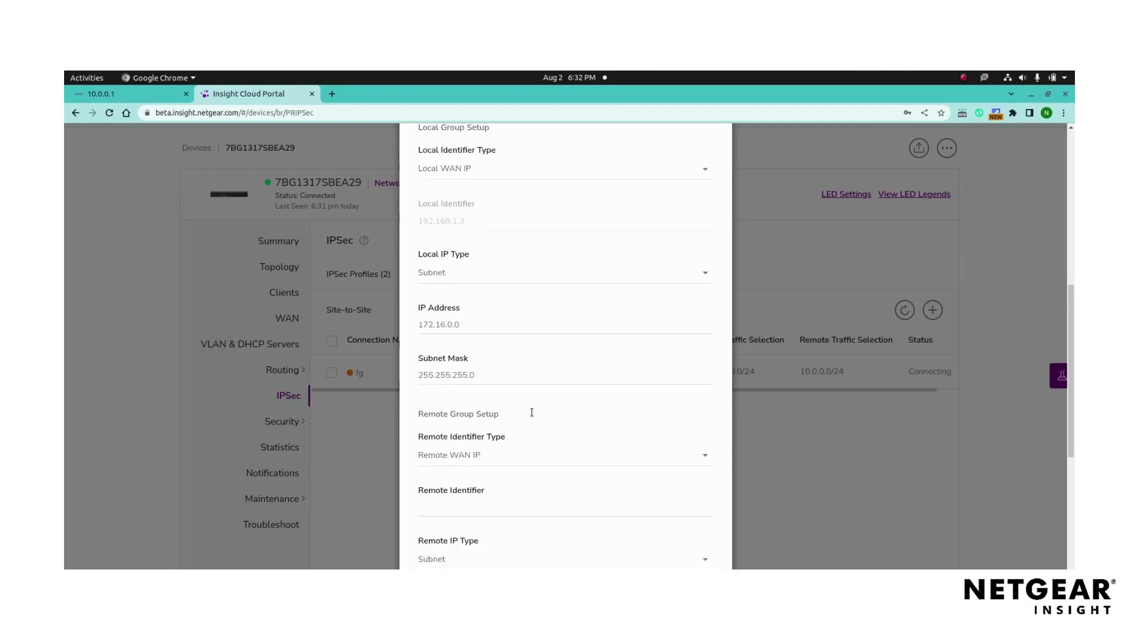
pyautogui.click(517, 432)
pyautogui.click(518, 431)
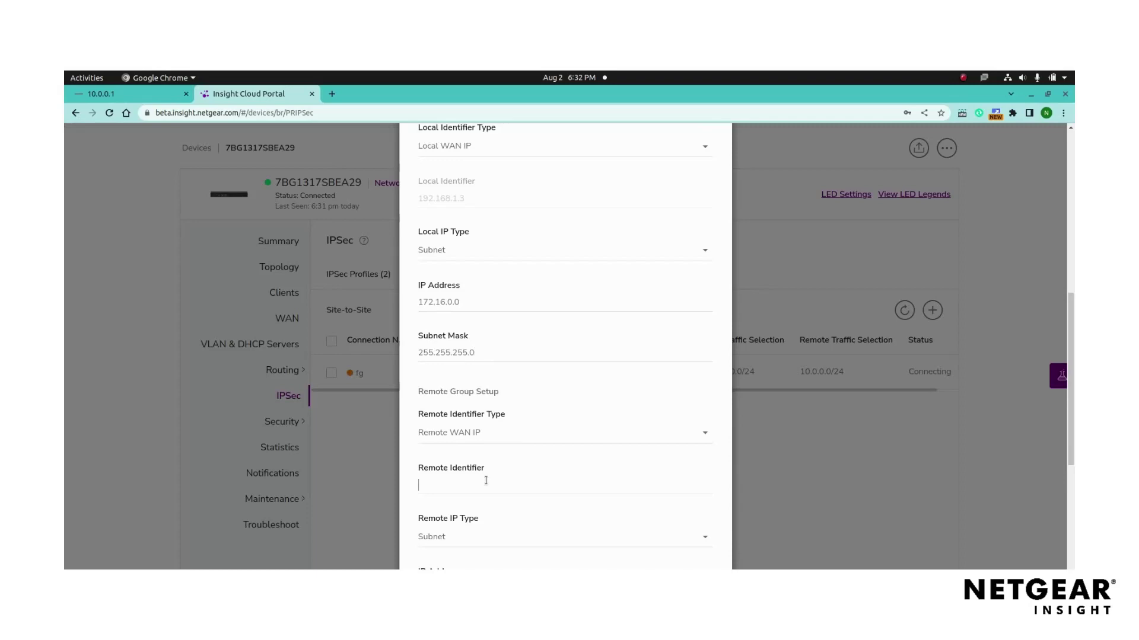
pyautogui.write('192.168.')
pyautogui.write('1.2')
pyautogui.scroll(-2, 486, 481)
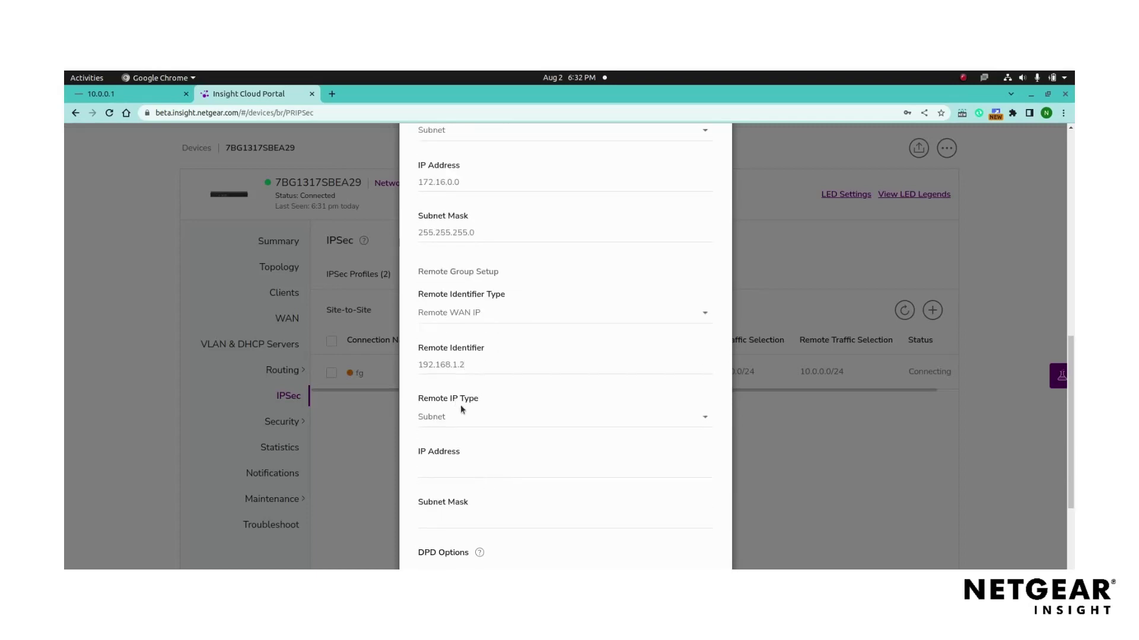
pyautogui.click(494, 414)
pyautogui.click(494, 414)
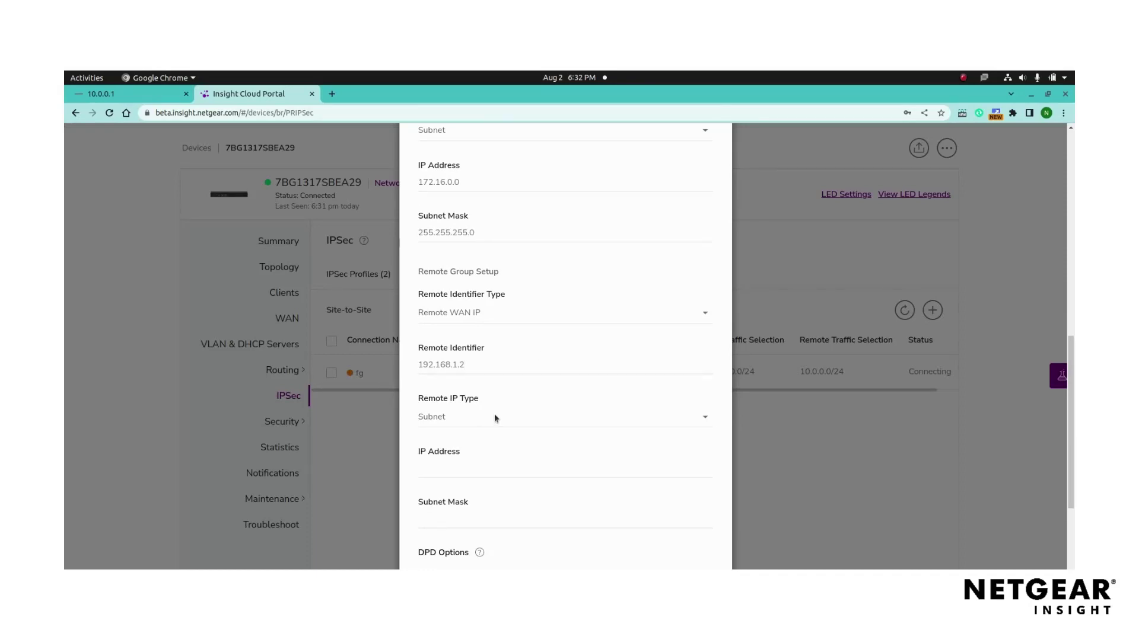
pyautogui.click(478, 465)
pyautogui.write('10.0.0.0255.255.255.0')
# - Keep DPD detection time 30 and Restart action, then add the Test connection
pyautogui.scroll(-2, 461, 476)
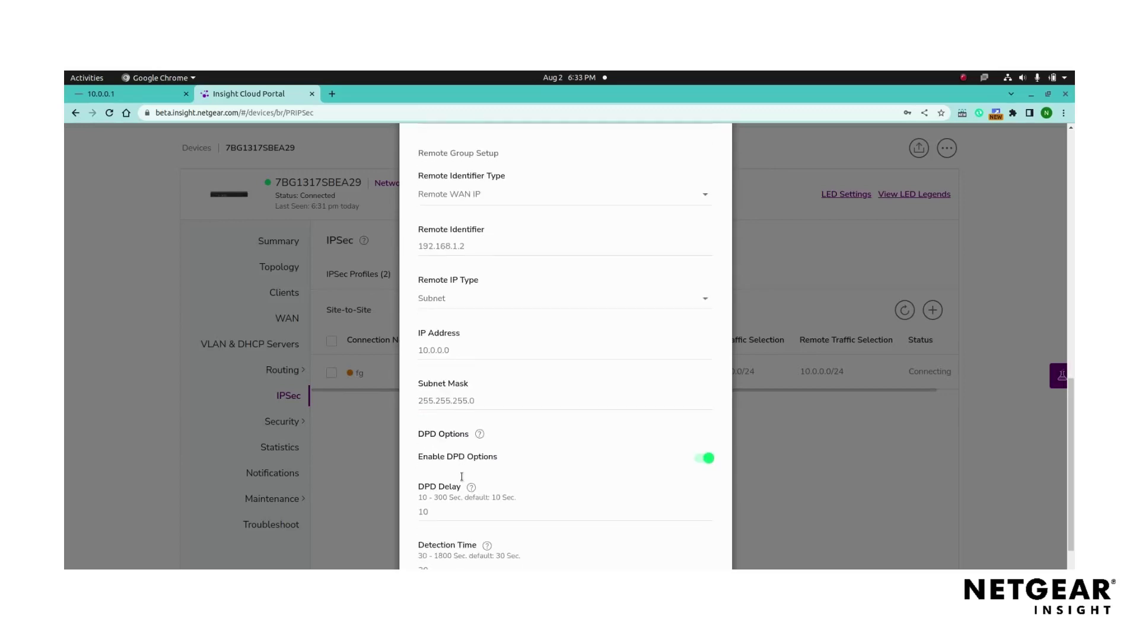
pyautogui.scroll(-1, 461, 476)
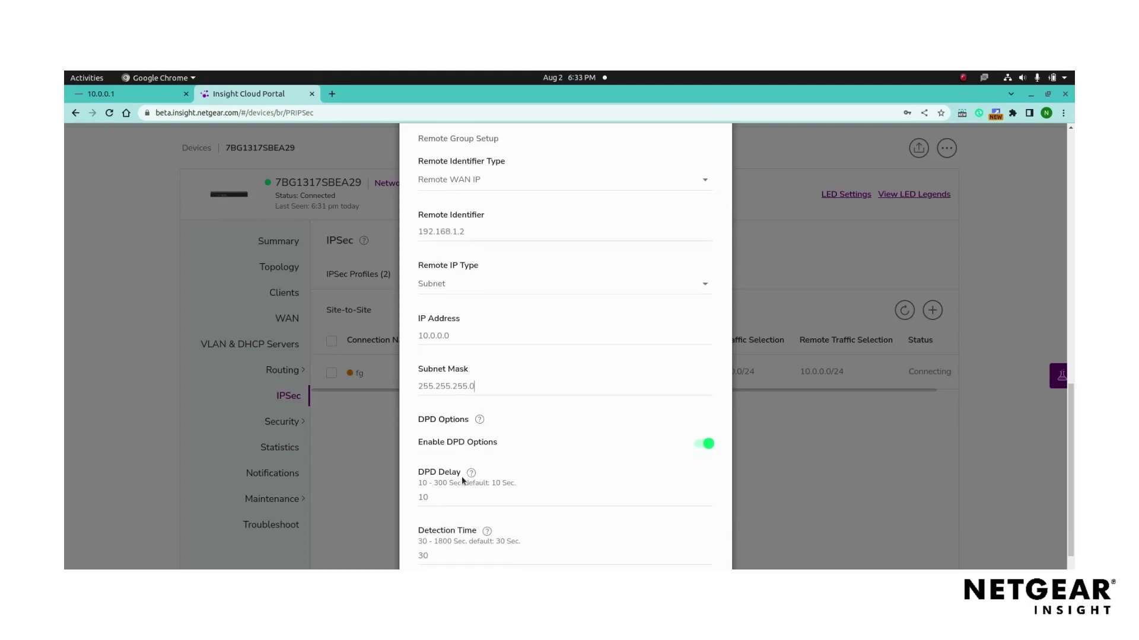
pyautogui.scroll(-2, 576, 444)
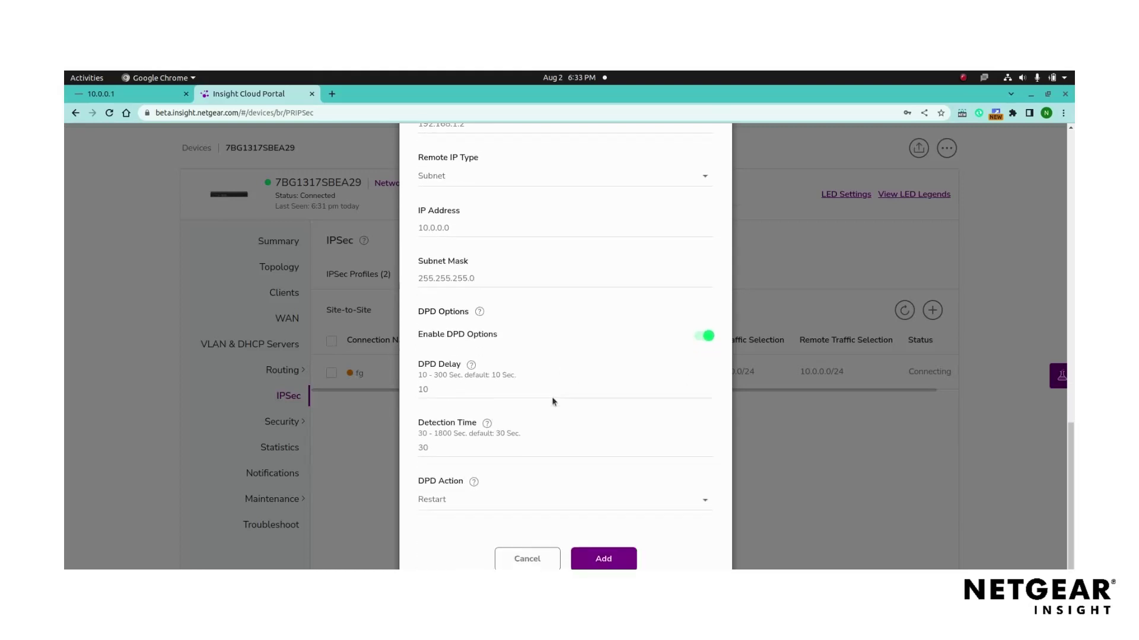
pyautogui.scroll(-1, 552, 397)
pyautogui.doubleClick(455, 451)
pyautogui.click(454, 450)
pyautogui.click(500, 499)
pyautogui.click(501, 499)
pyautogui.click(603, 558)
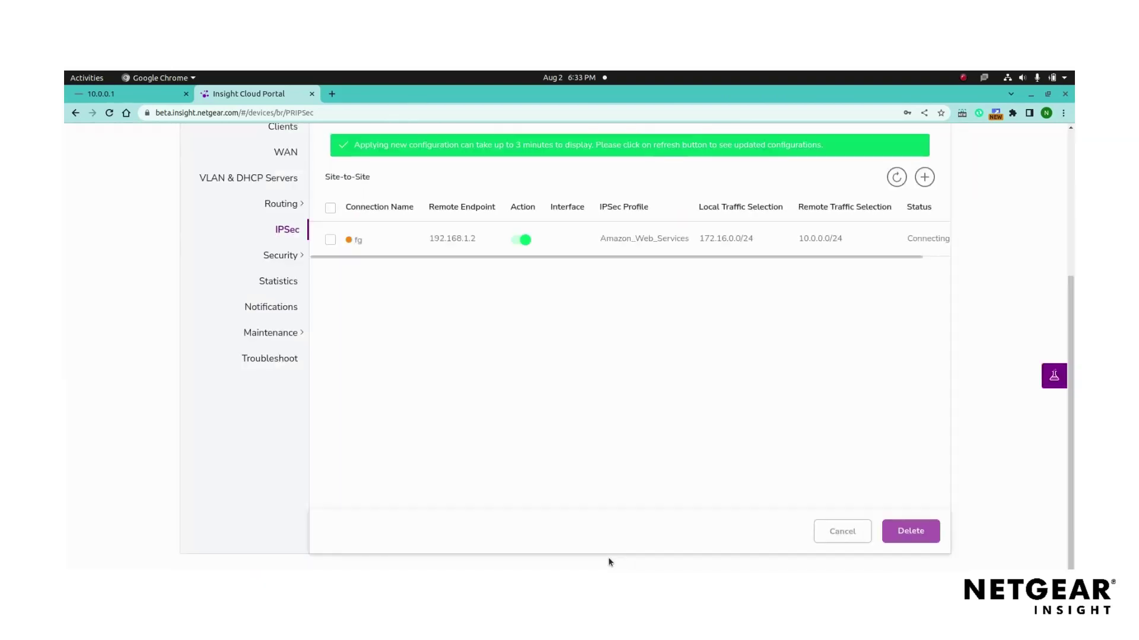
# - Refresh the Site-to-Site list to show the 192.168.1.2 connection as Connecting
pyautogui.scroll(5, 536, 322)
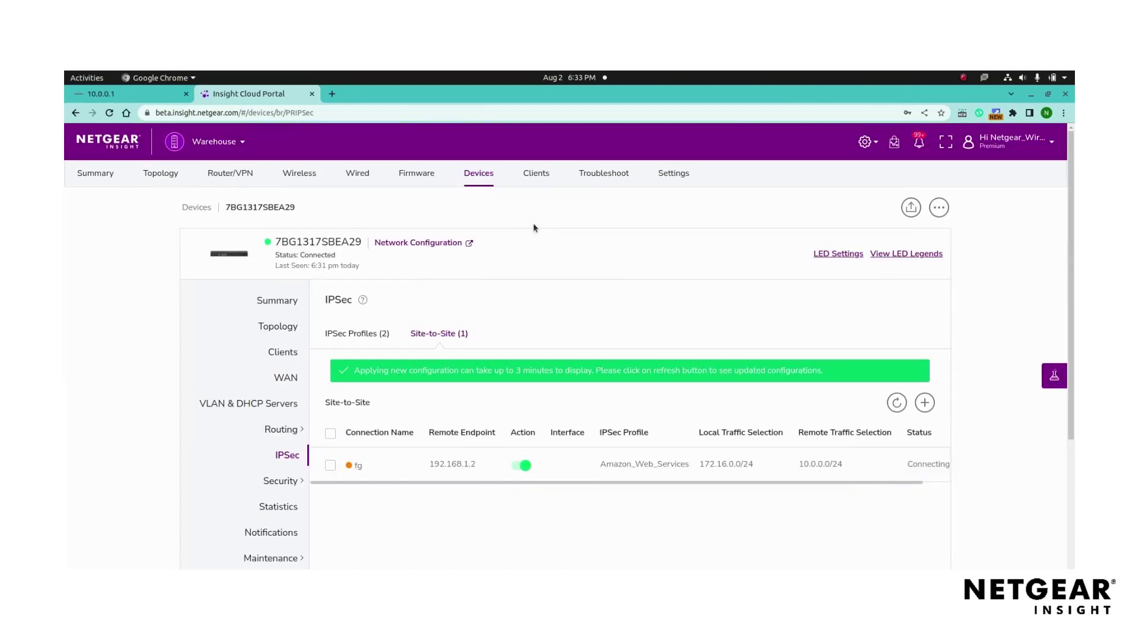
pyautogui.tripleClick(554, 376)
pyautogui.click(554, 376)
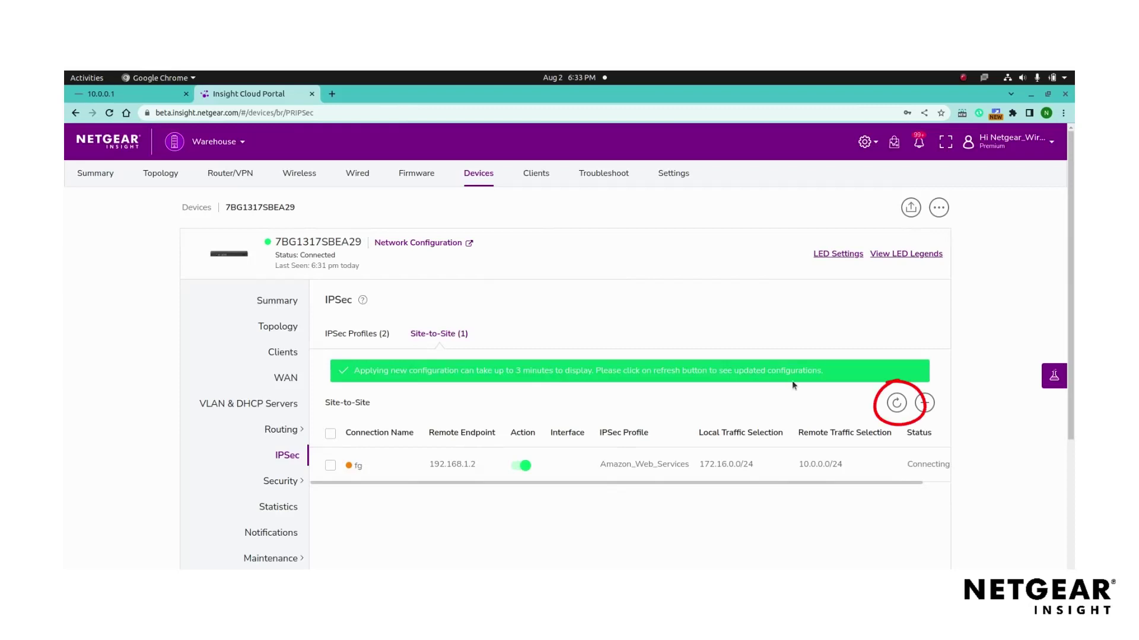
pyautogui.click(896, 403)
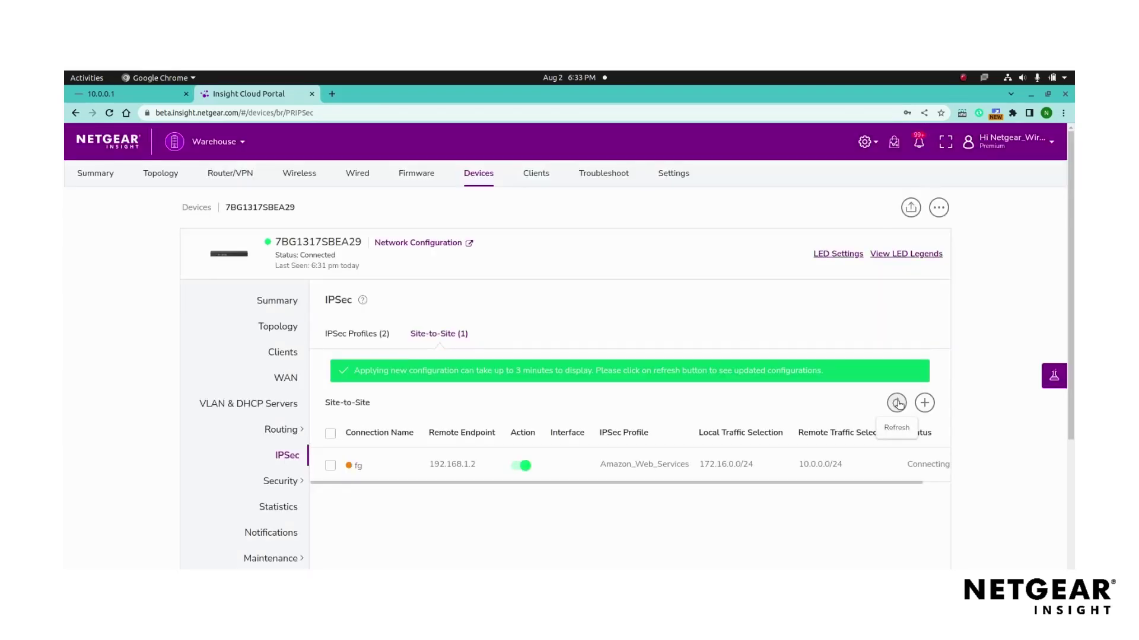